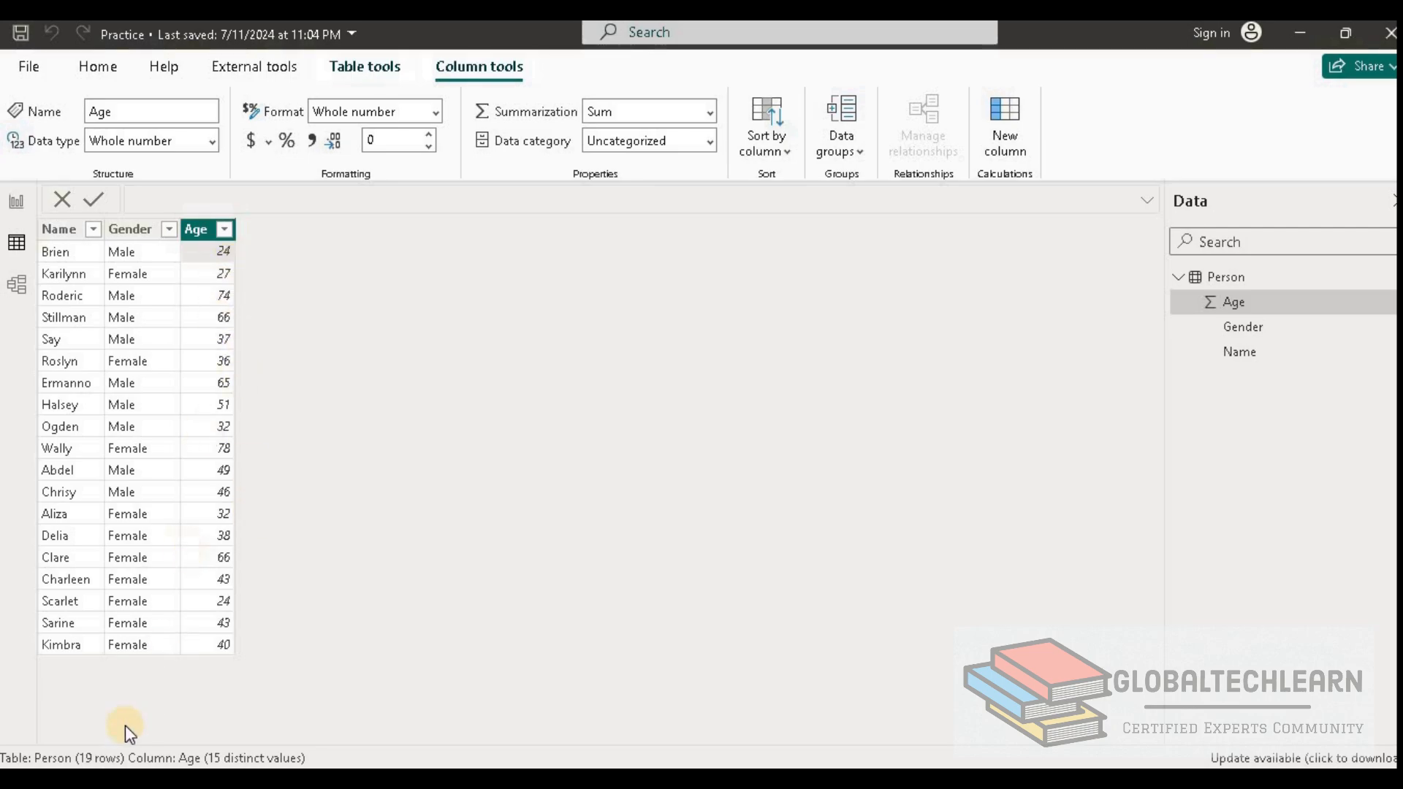
pyautogui.press('ctrl')
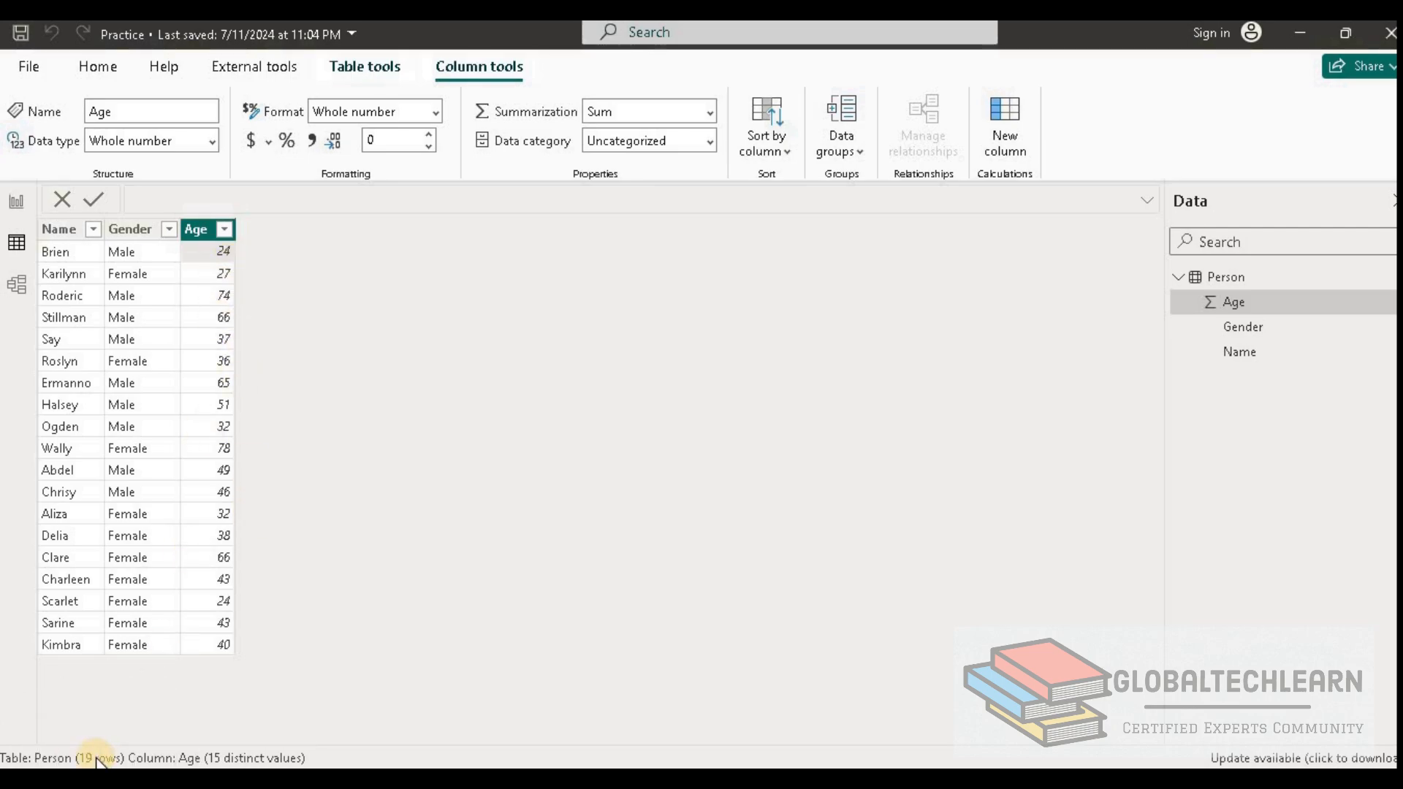
pyautogui.click(221, 251)
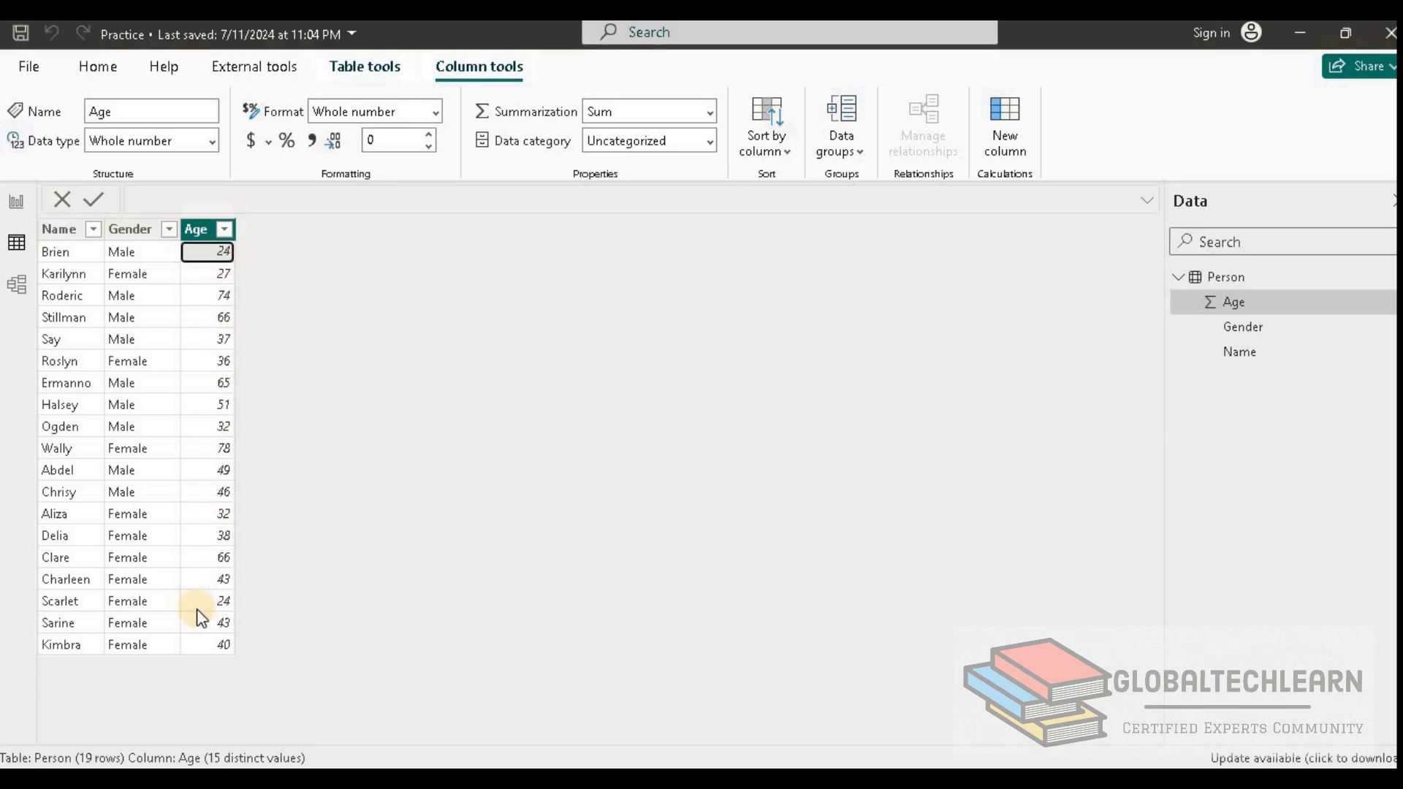
pyautogui.click(206, 646)
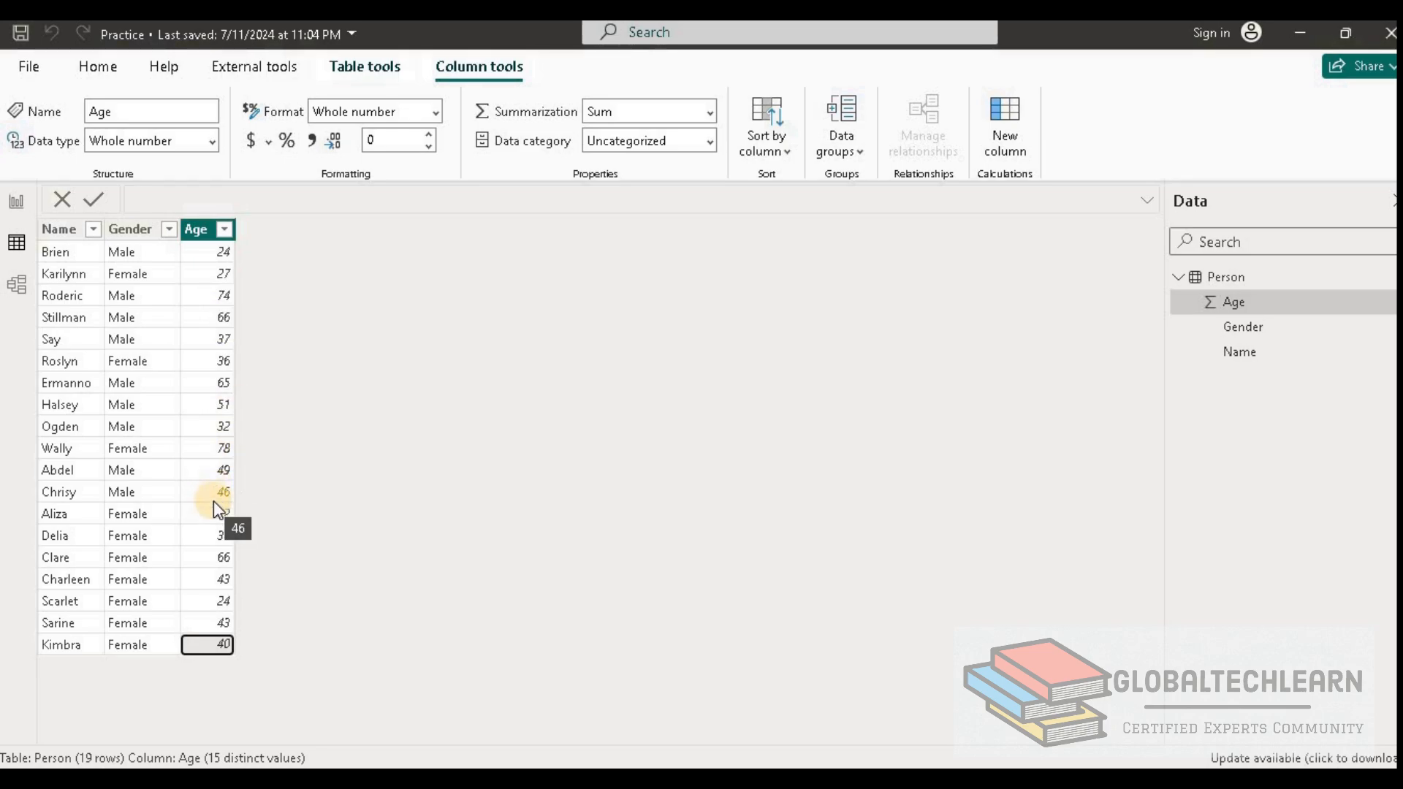
# Step: Set the default summarization of the Person table's Age column to Don't summarize
pyautogui.click(208, 231)
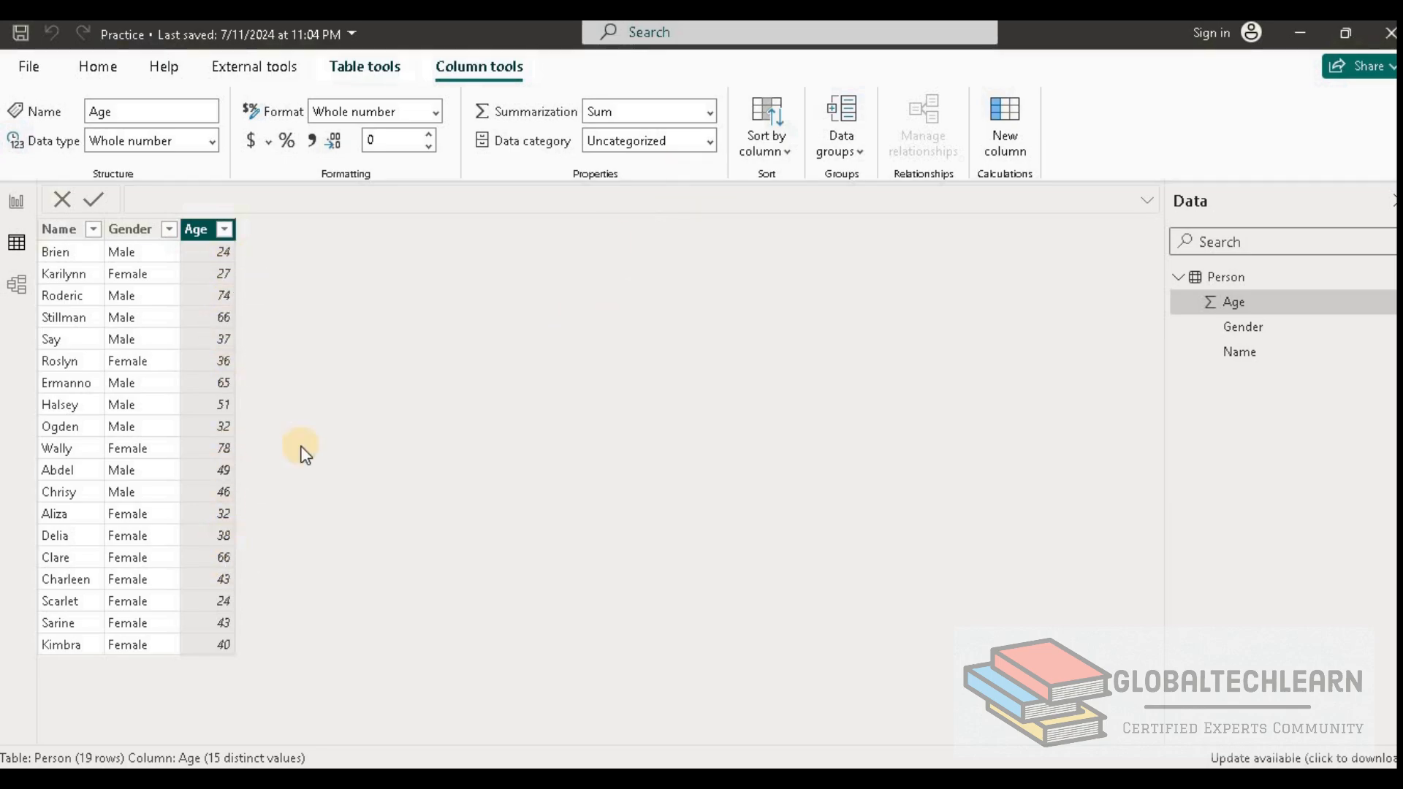
pyautogui.click(711, 111)
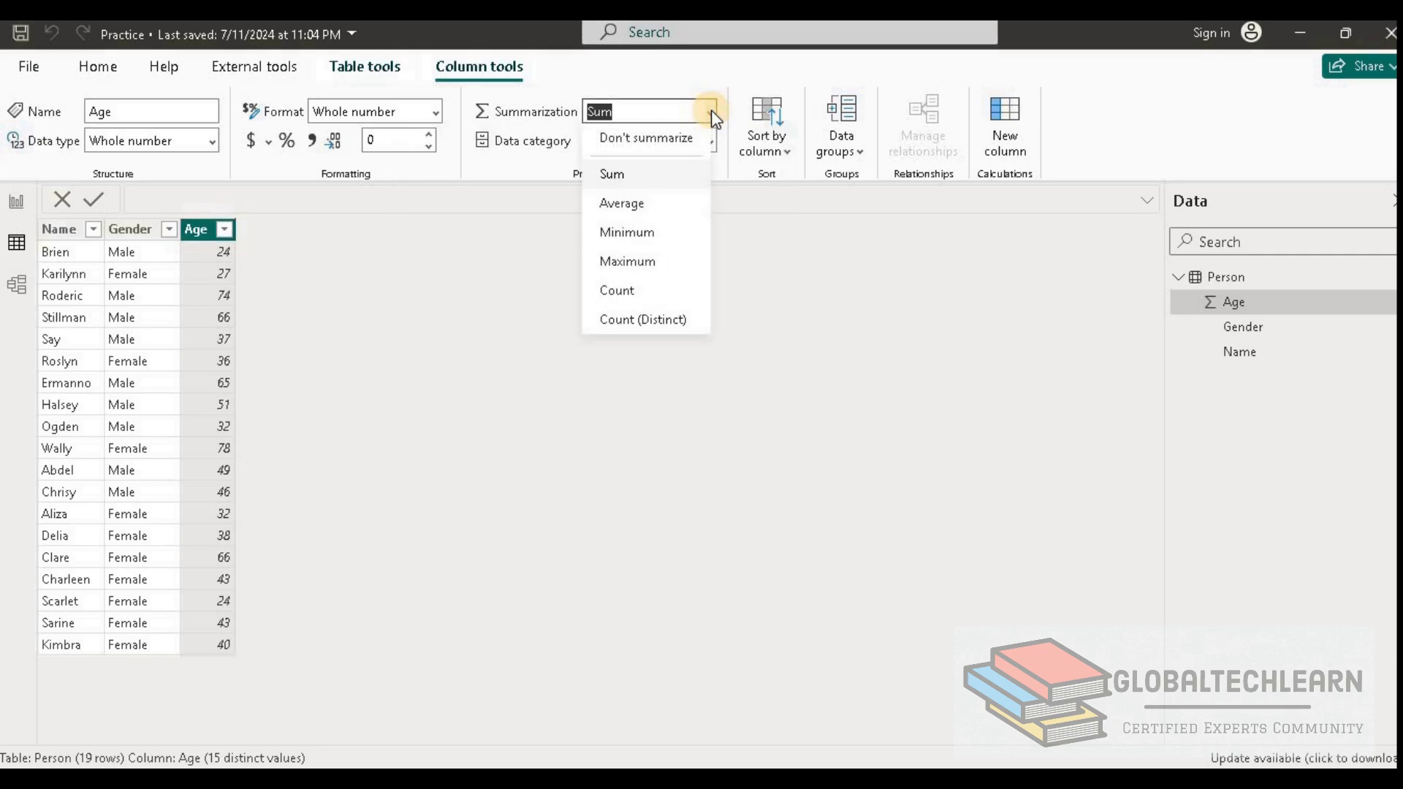
pyautogui.click(658, 146)
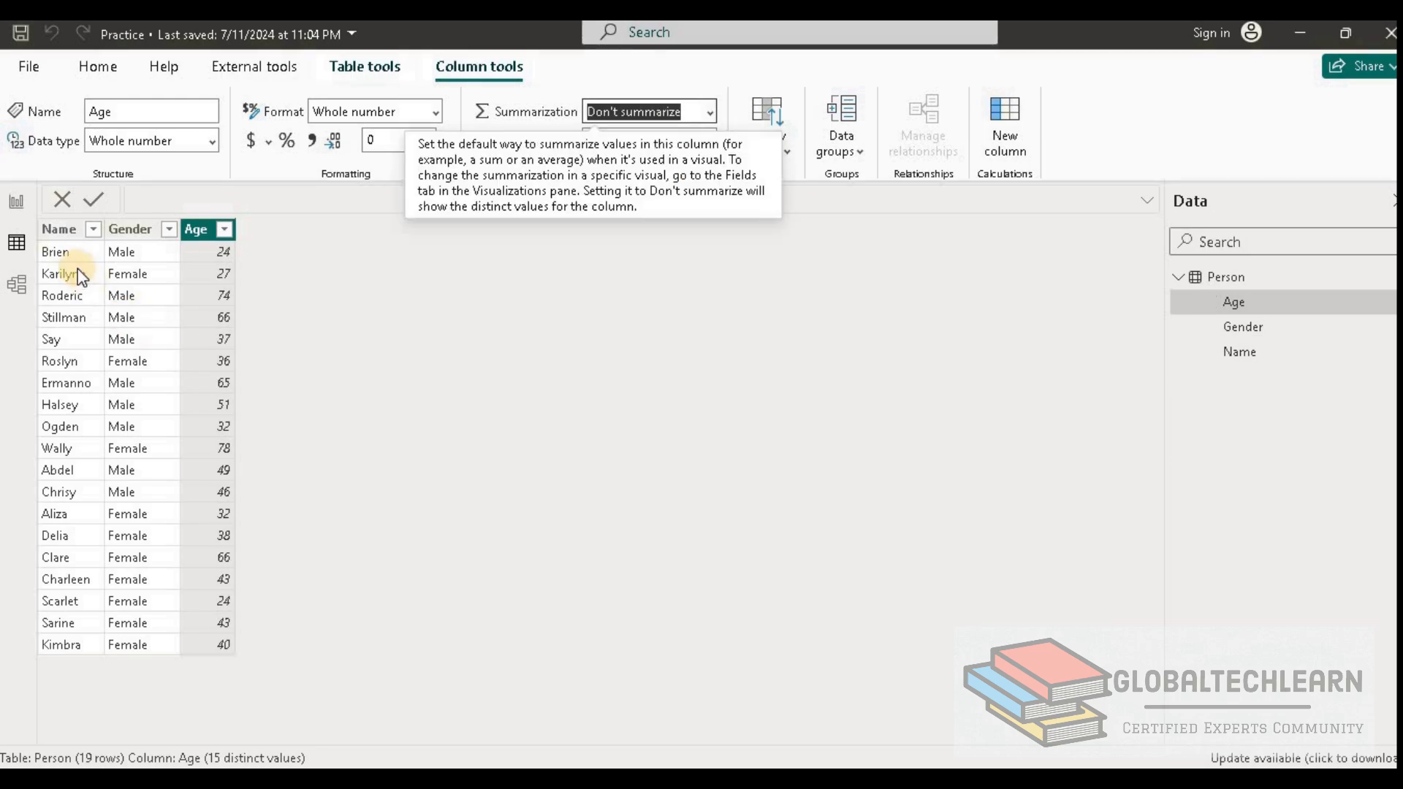
# Step: Add a table visual with the Person table's Name and Age fields to the report page
pyautogui.click(21, 208)
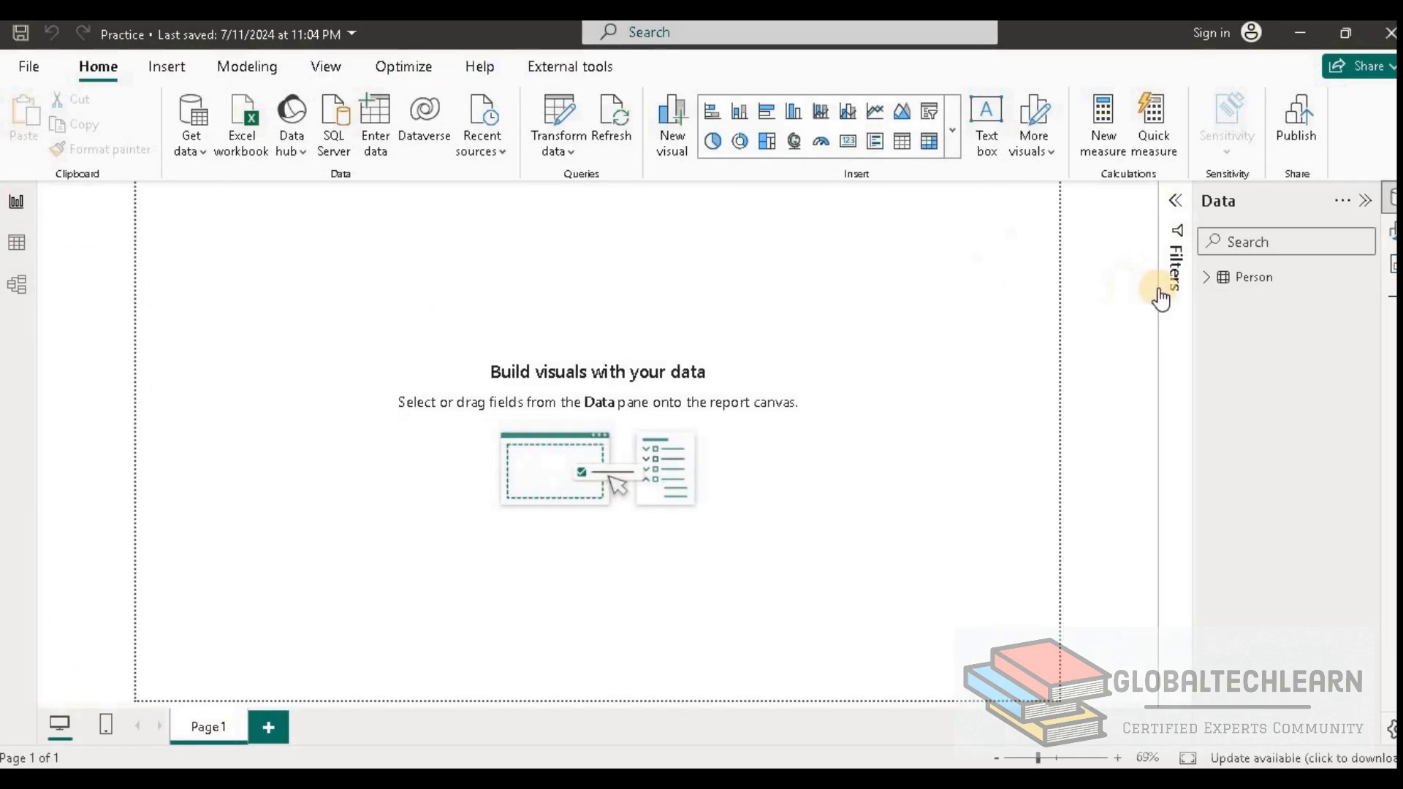
pyautogui.click(903, 144)
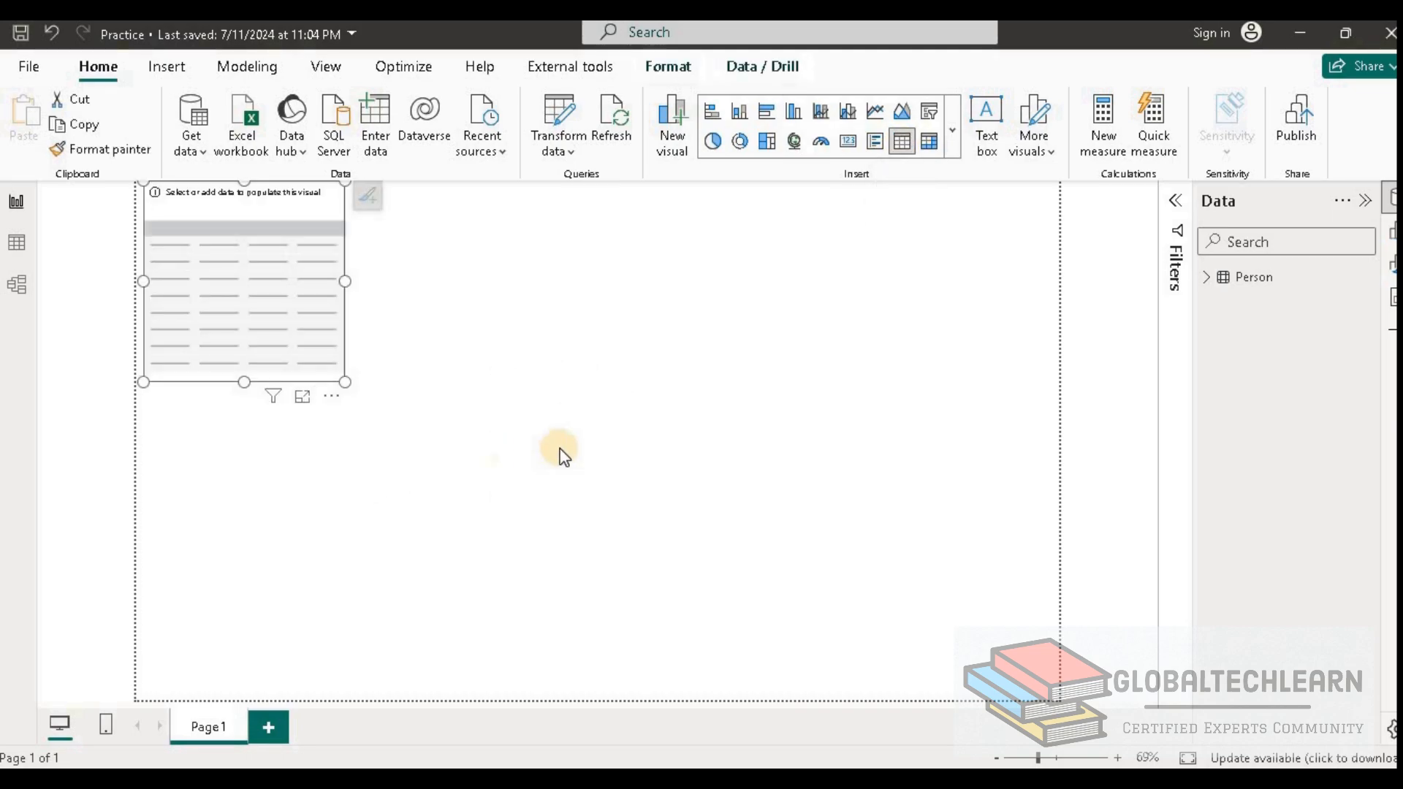
pyautogui.click(1206, 277)
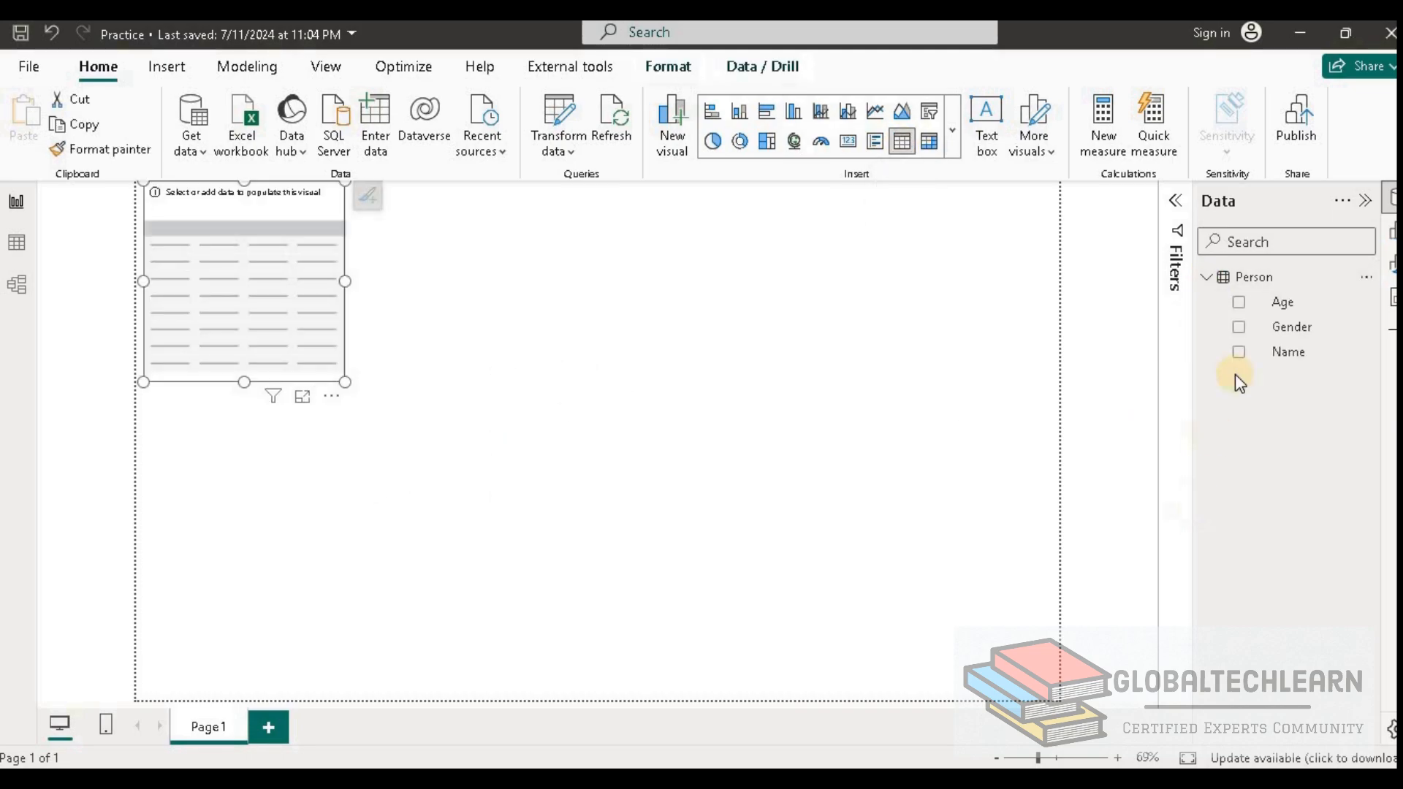
pyautogui.click(1238, 352)
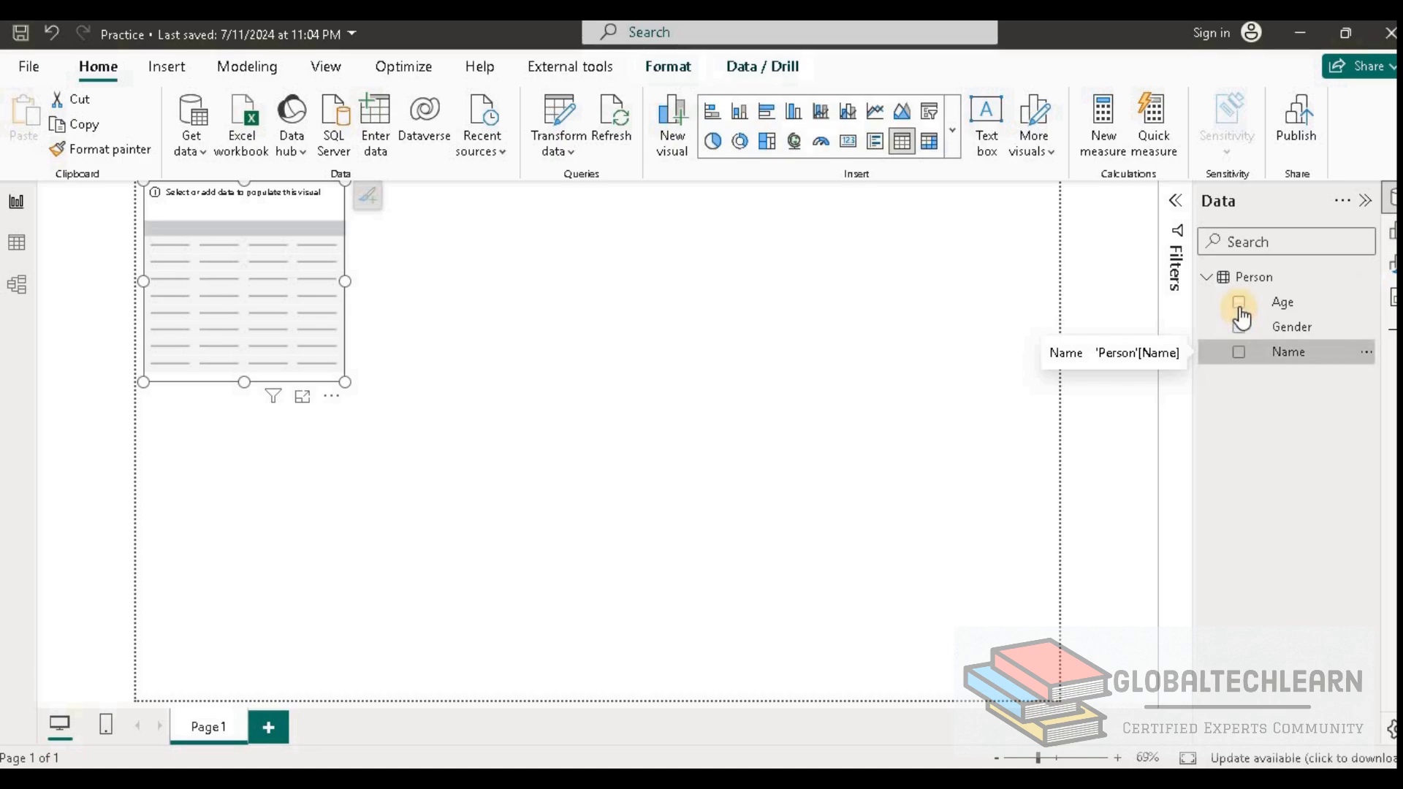
pyautogui.click(1238, 301)
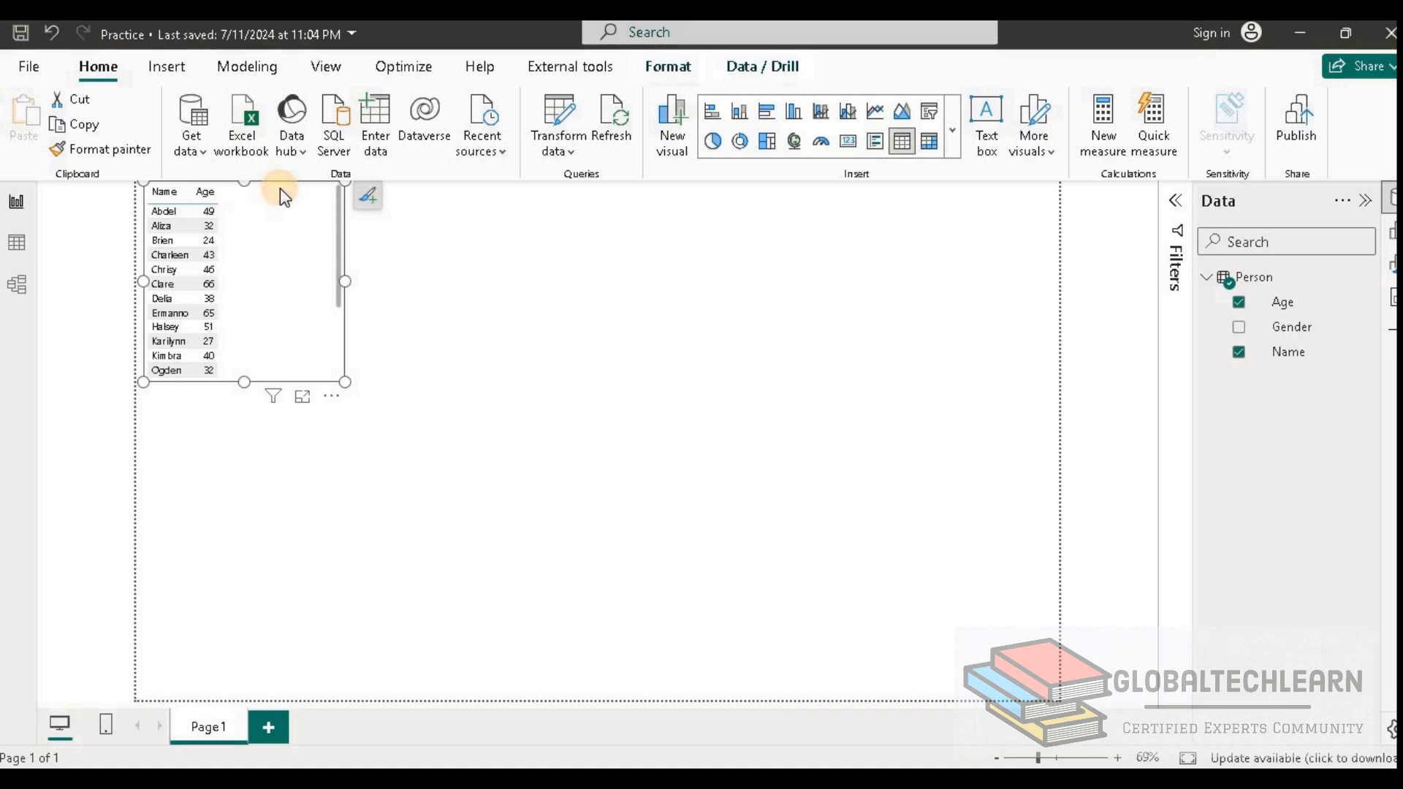
# Step: Move the Name and Age table slightly down the page and lengthen it so all its rows fit
pyautogui.moveTo(279, 187); pyautogui.dragTo(279, 207)
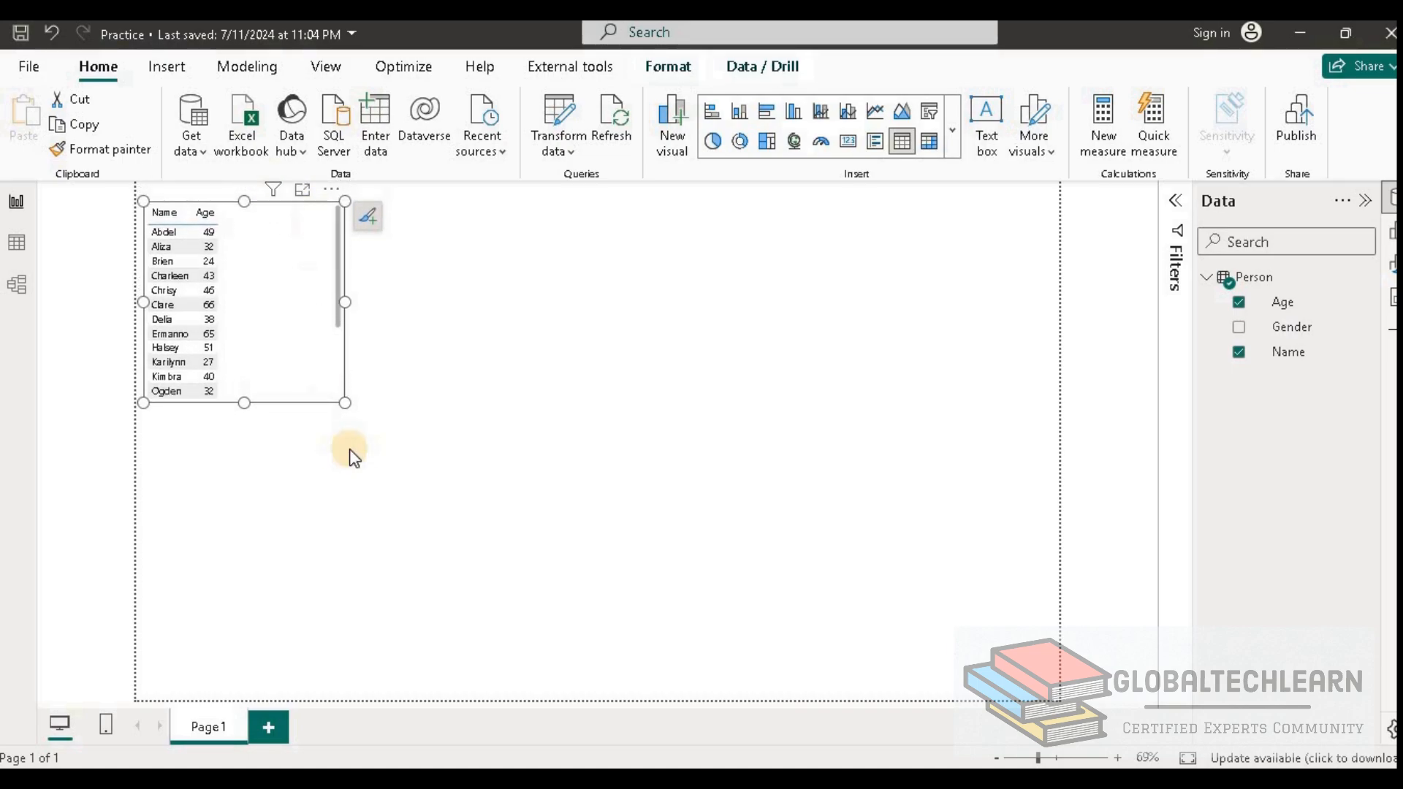
pyautogui.moveTo(345, 402); pyautogui.dragTo(323, 612)
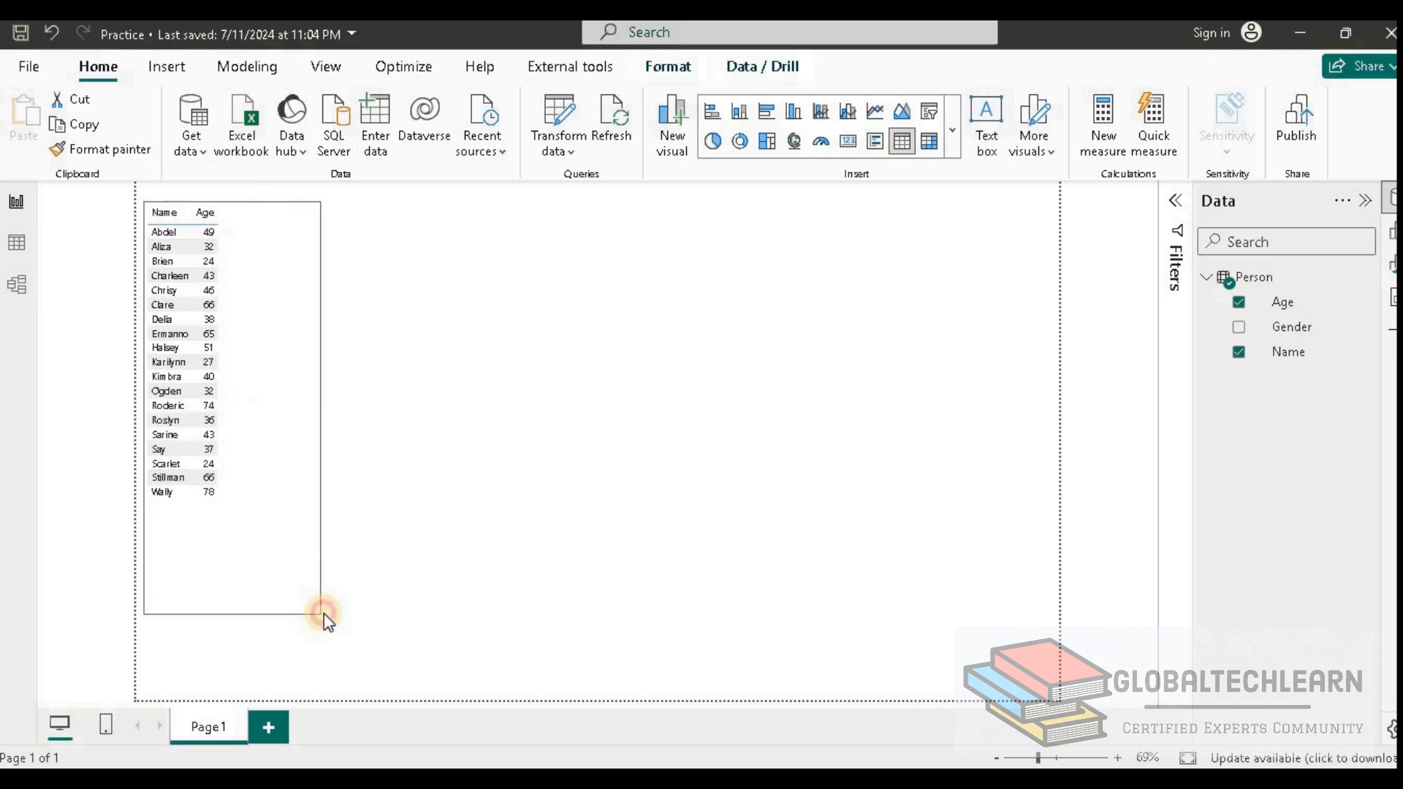
pyautogui.click(1117, 757)
pyautogui.click(1117, 757)
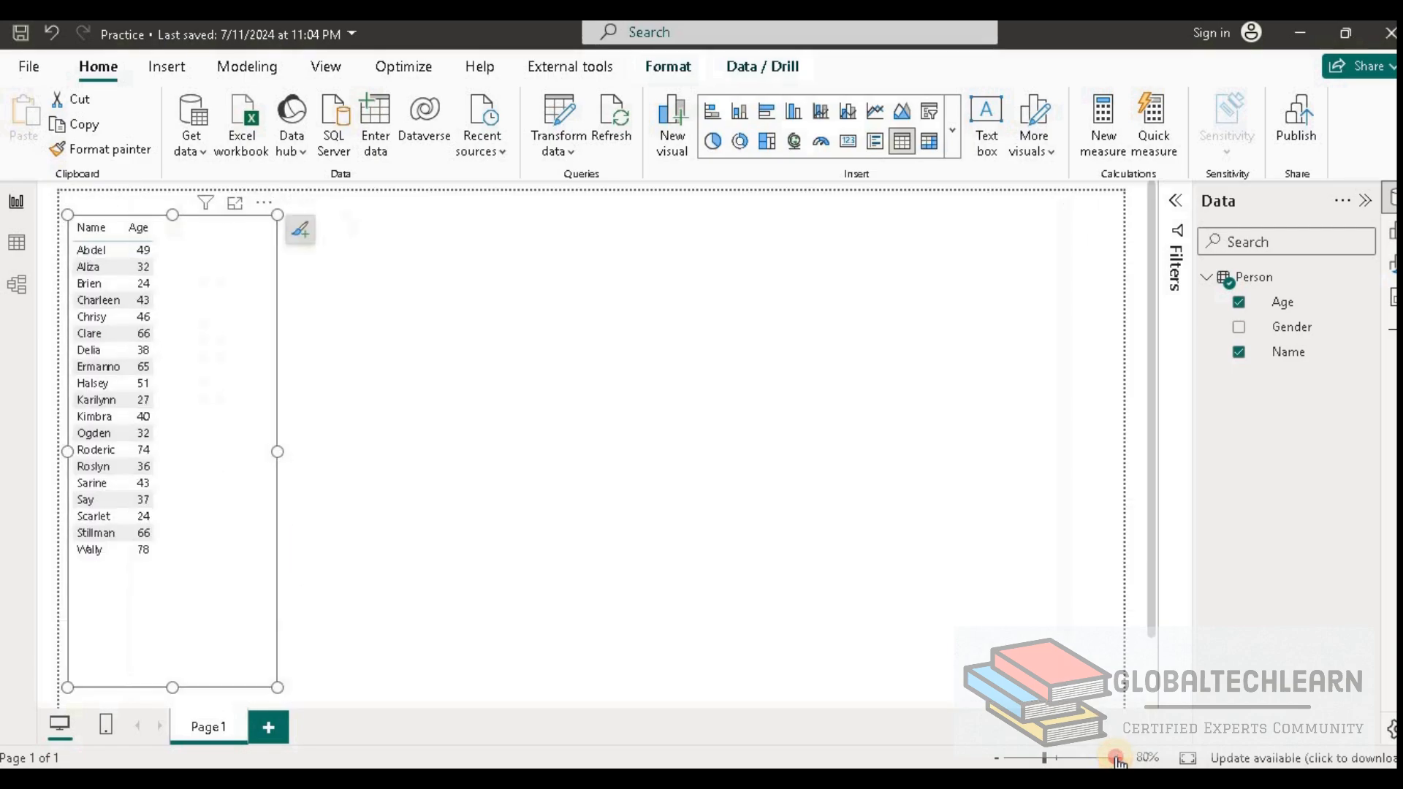
pyautogui.click(1117, 757)
pyautogui.click(1117, 758)
pyautogui.click(1104, 409)
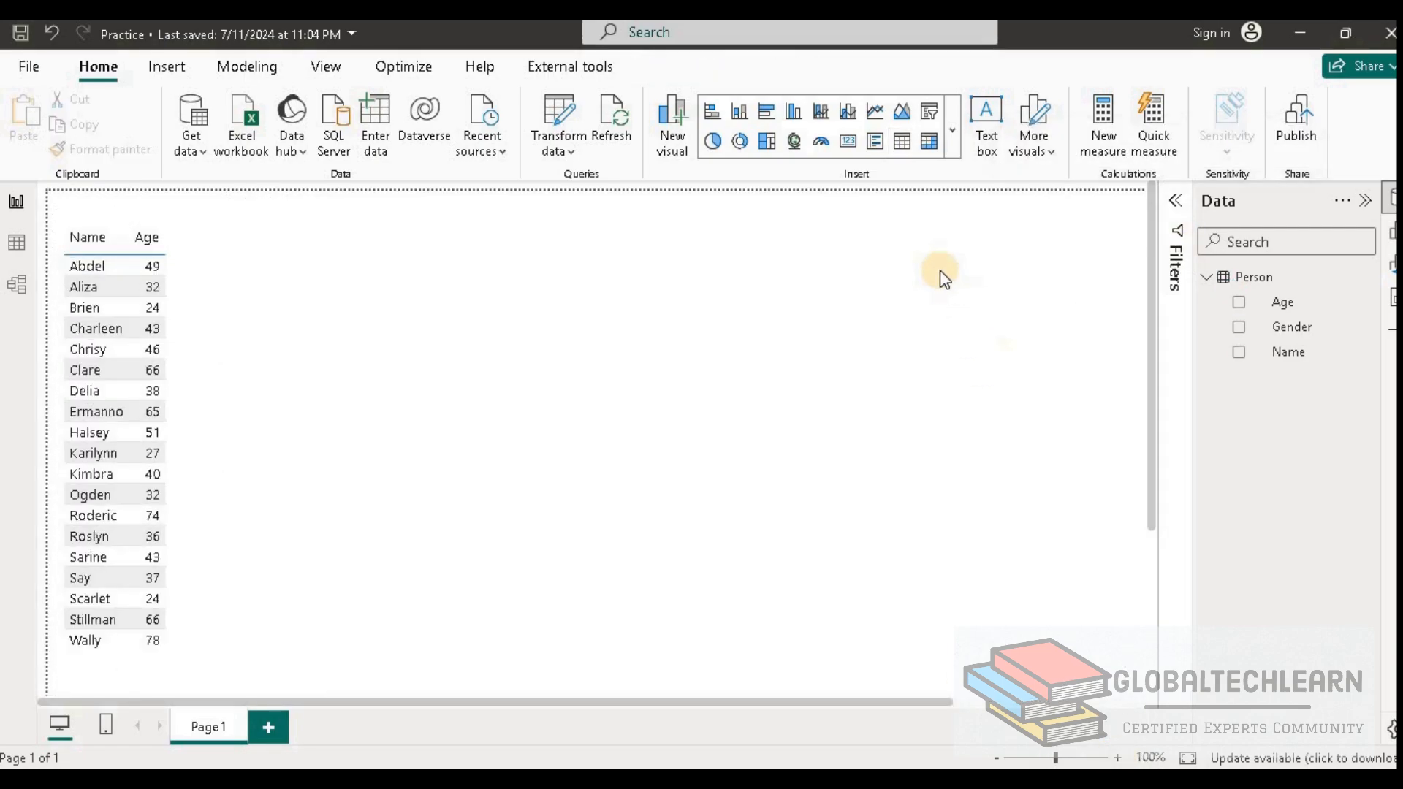
# Step: Insert an empty card visual beside the table and reduce its height to roughly half
pyautogui.click(846, 144)
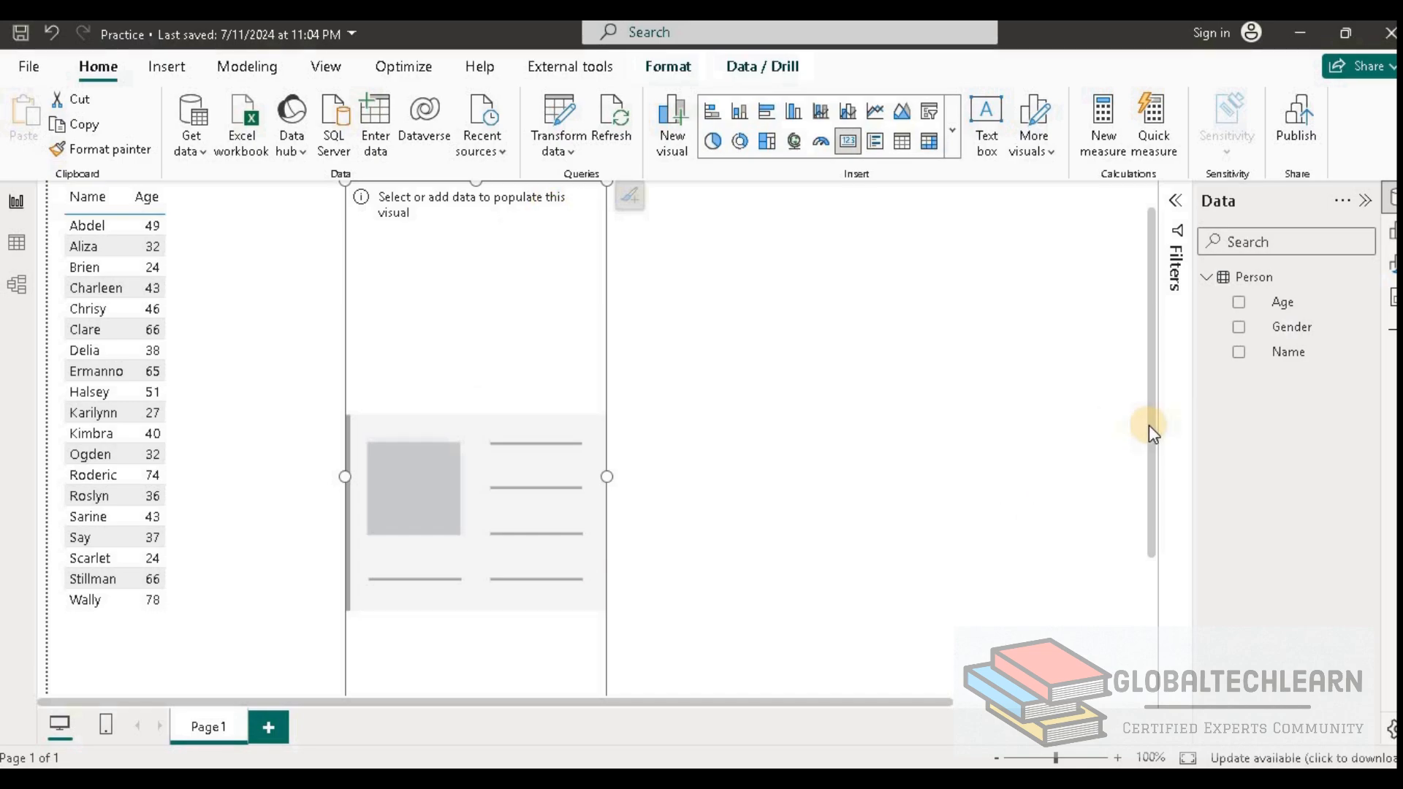
pyautogui.moveTo(1151, 432); pyautogui.dragTo(1152, 585)
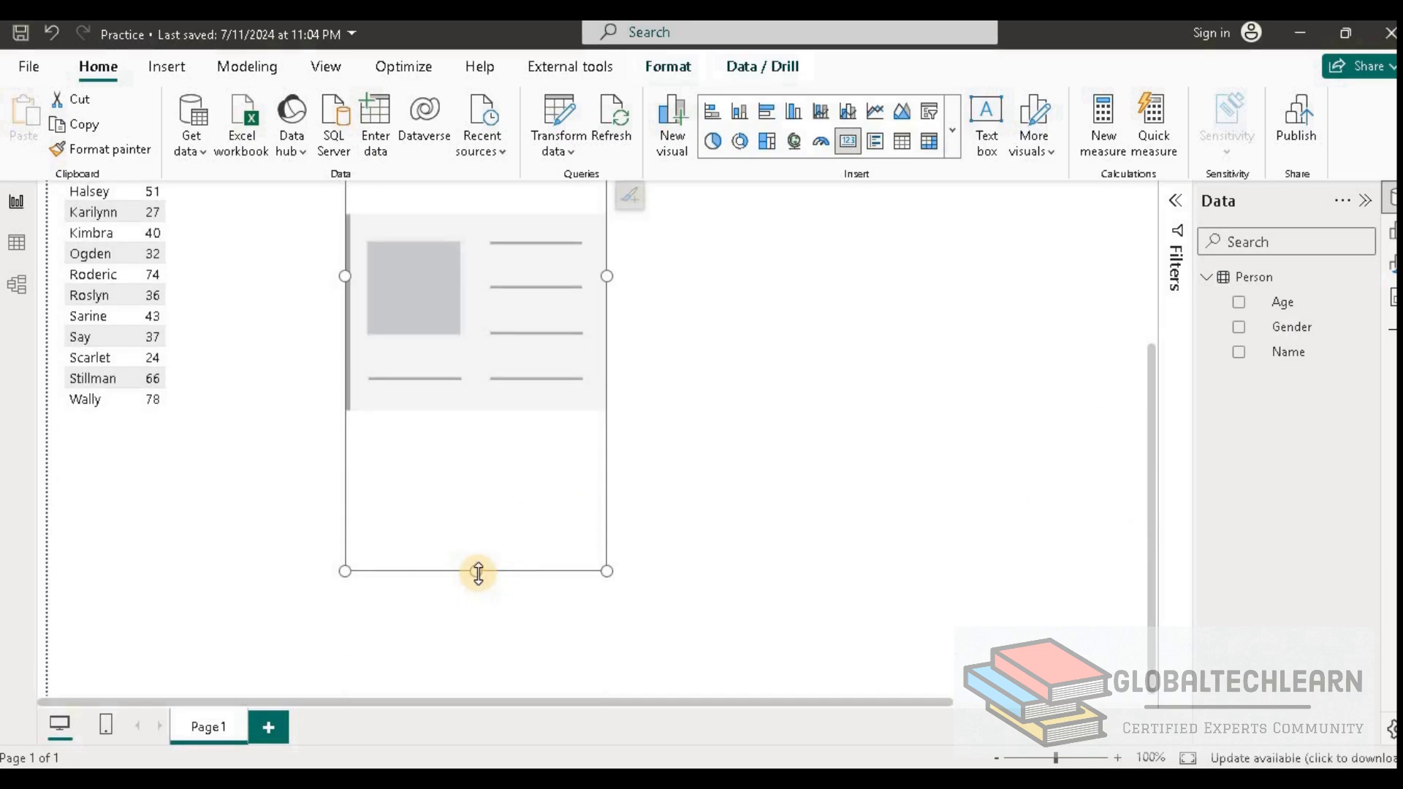
pyautogui.scroll(3, 499, 241)
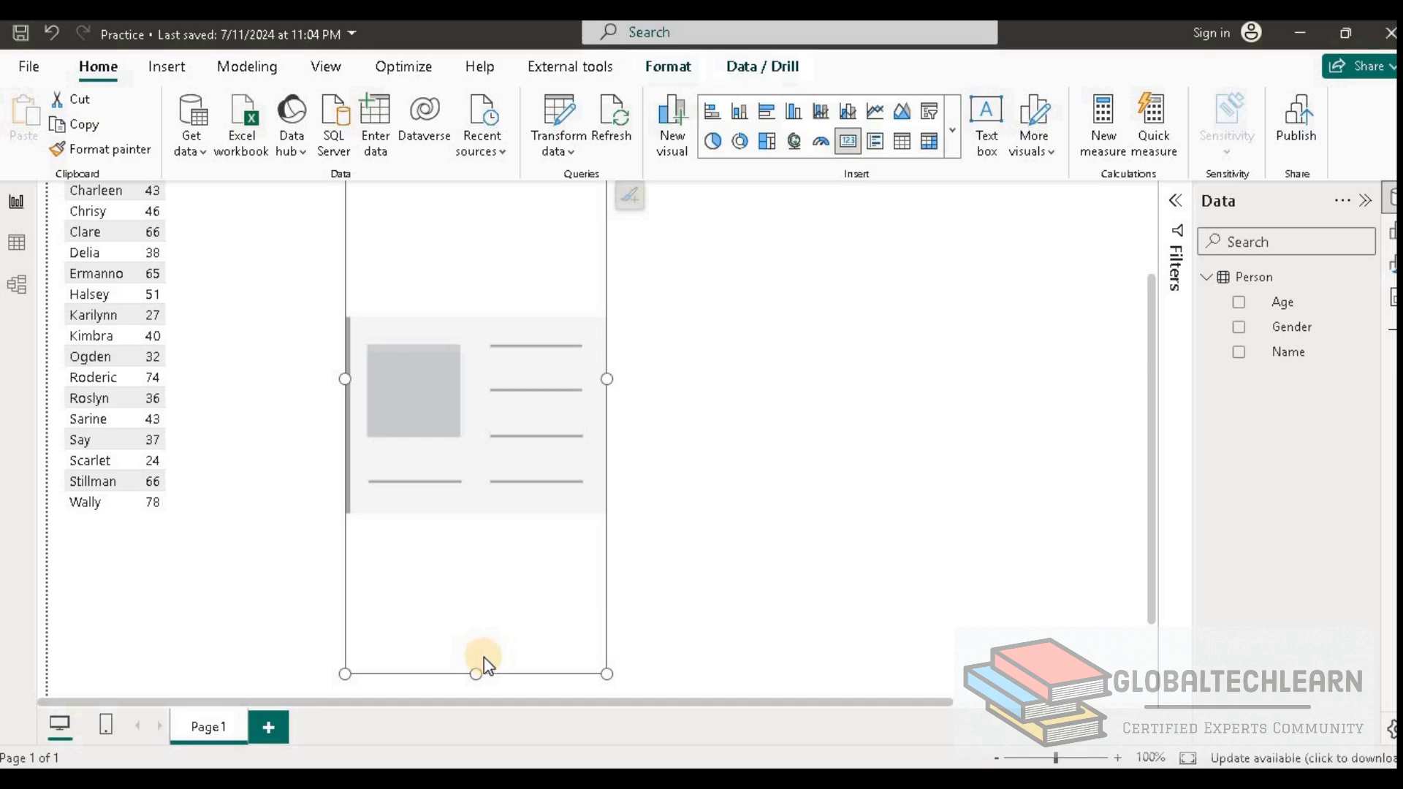
pyautogui.moveTo(480, 673); pyautogui.dragTo(497, 280)
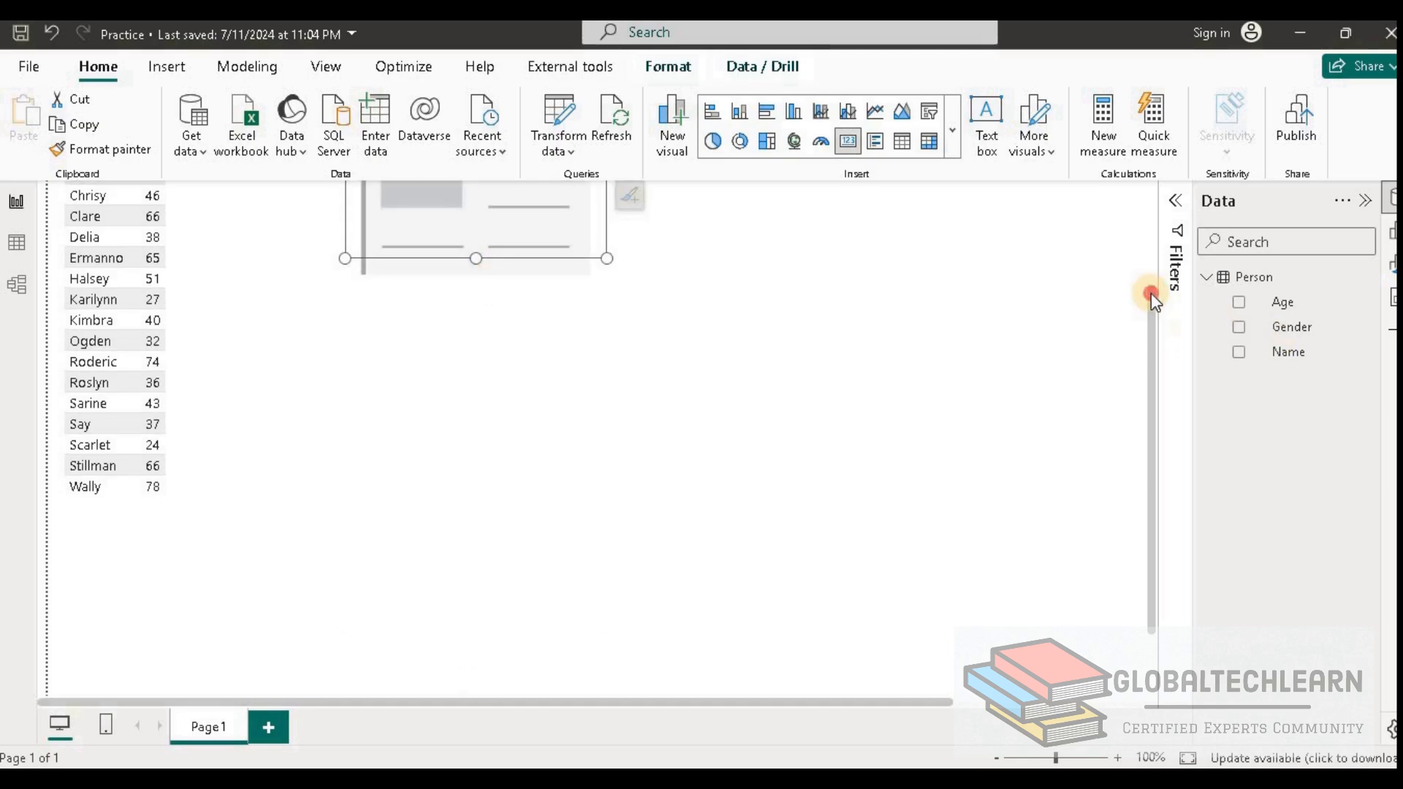
pyautogui.moveTo(1150, 292); pyautogui.dragTo(1151, 186)
pyautogui.click(918, 358)
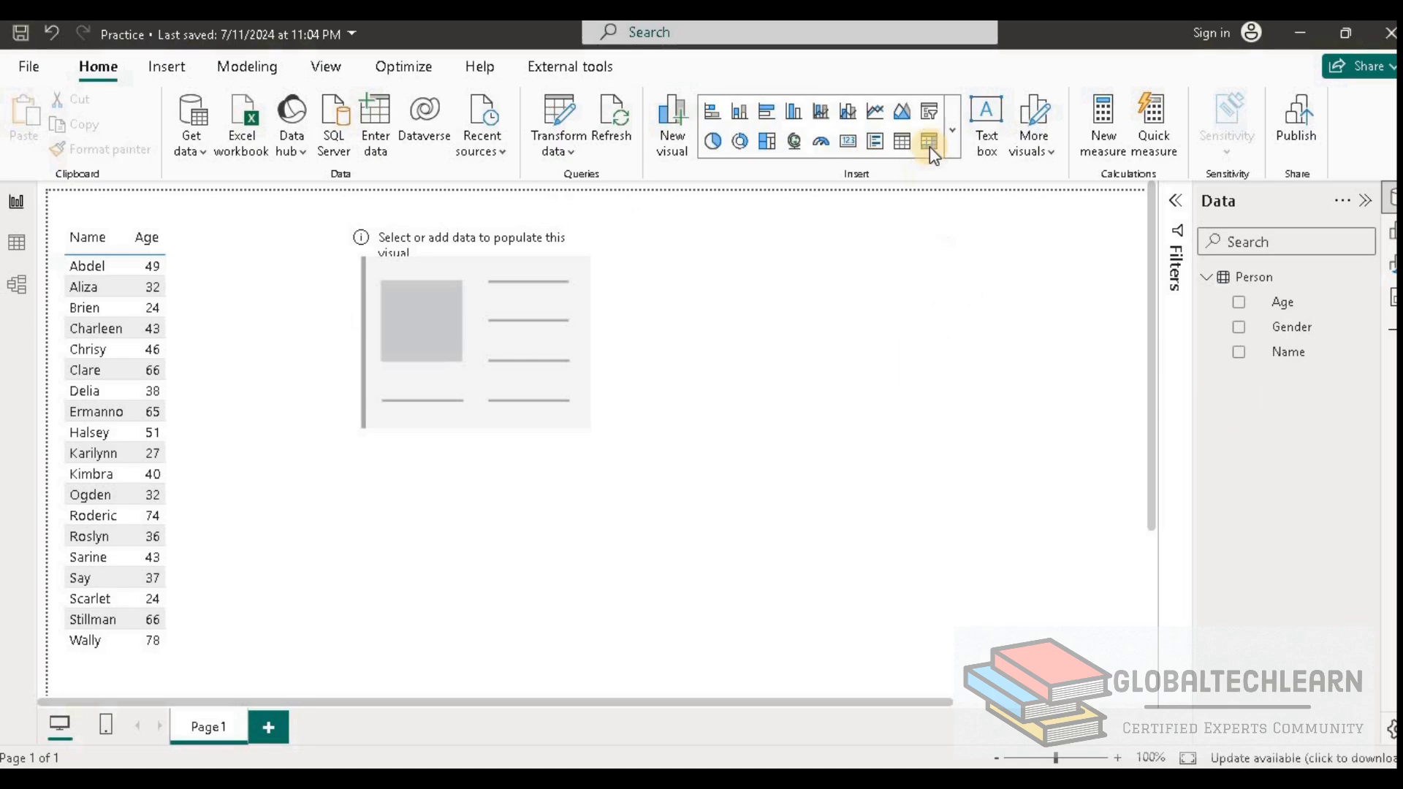
# Step: Add a slicer on the Gender field, shrink it around its options and place it in the page's upper-right area
pyautogui.click(929, 111)
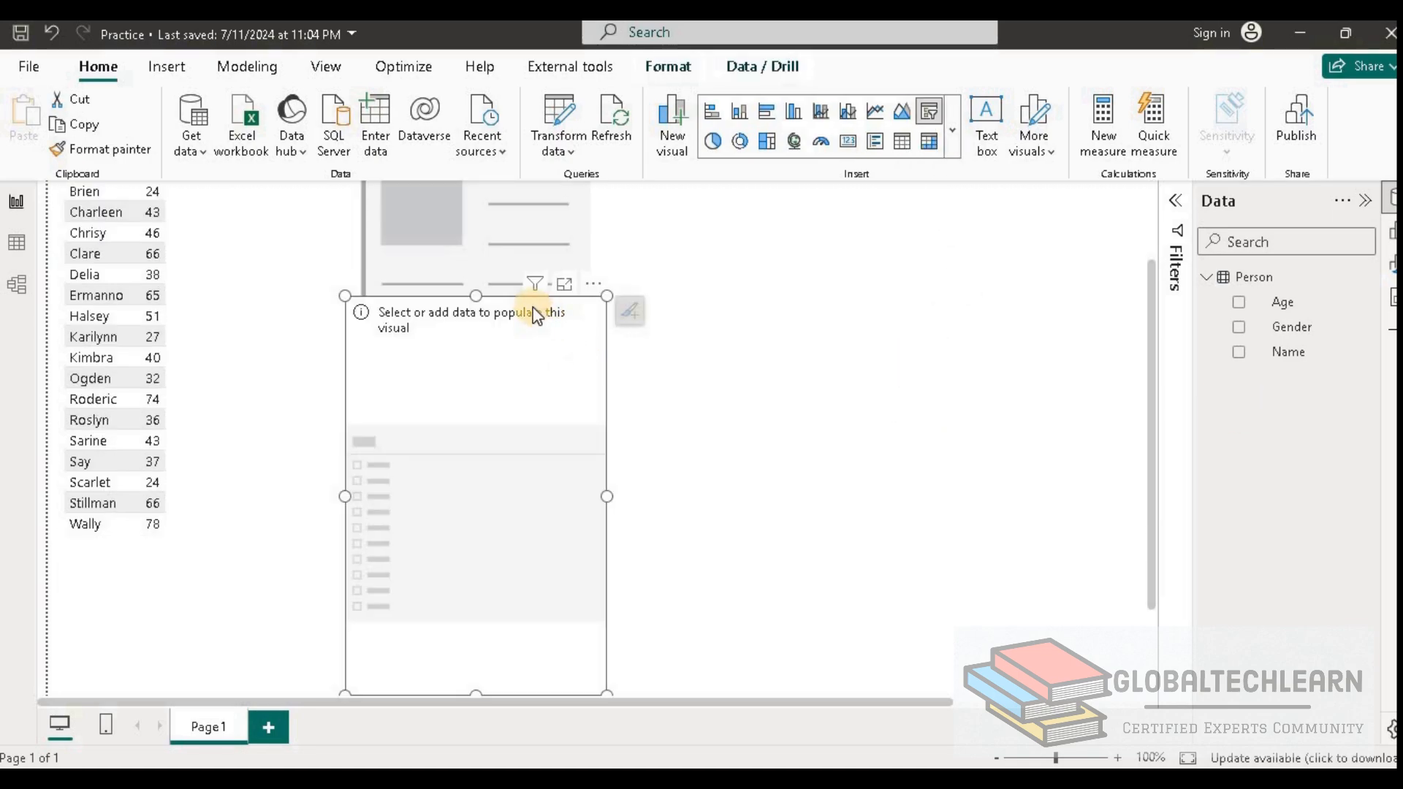
pyautogui.moveTo(584, 303); pyautogui.dragTo(897, 212)
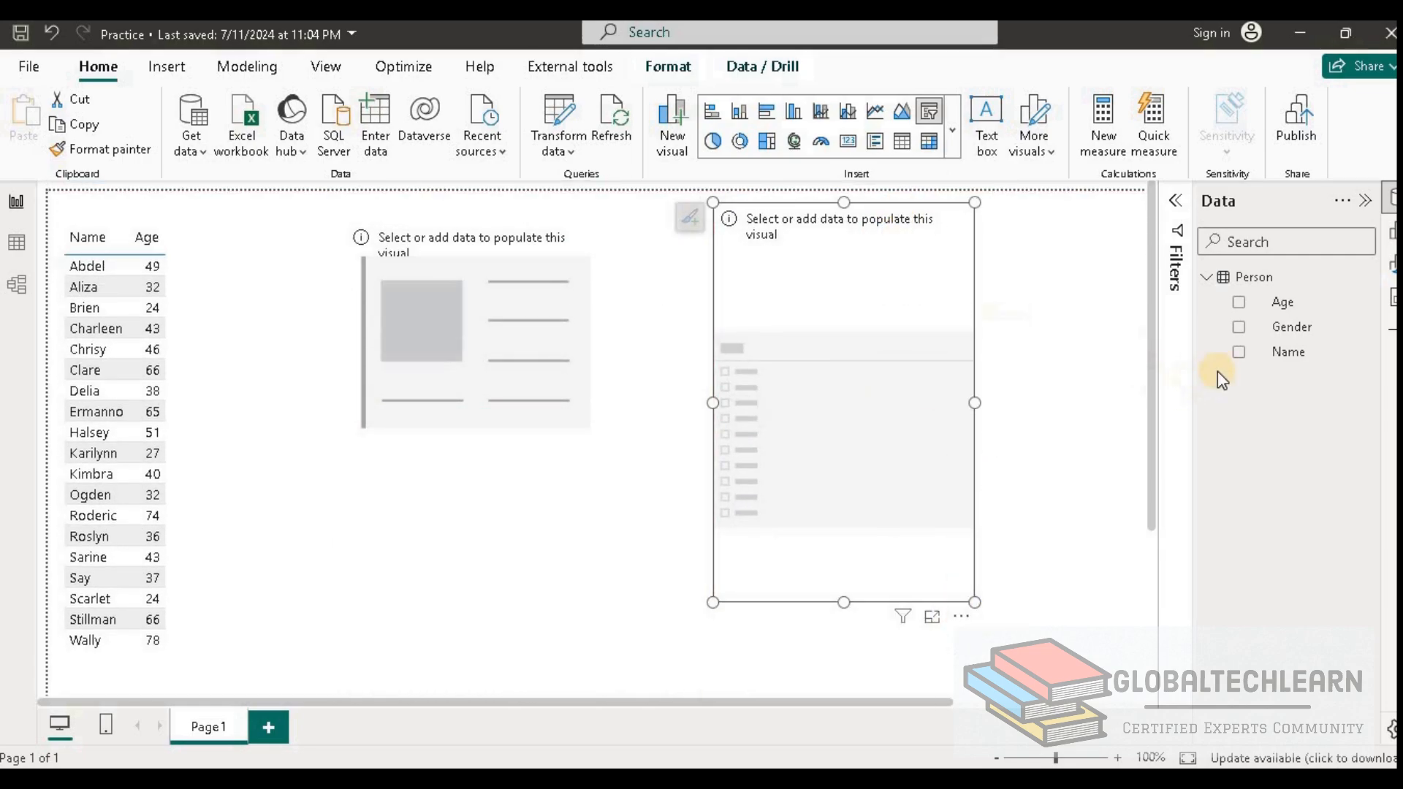
pyautogui.click(1238, 328)
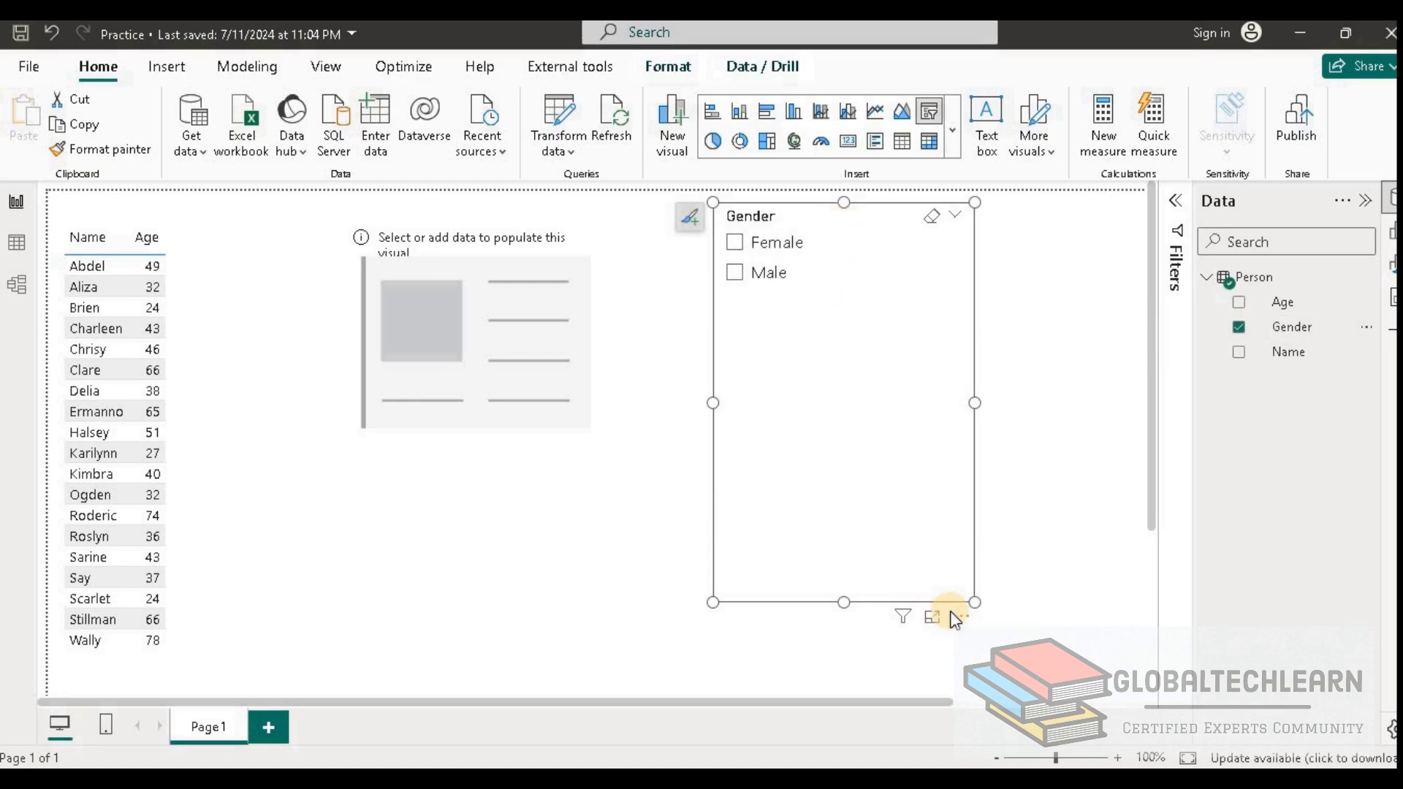
pyautogui.moveTo(975, 602); pyautogui.dragTo(967, 319)
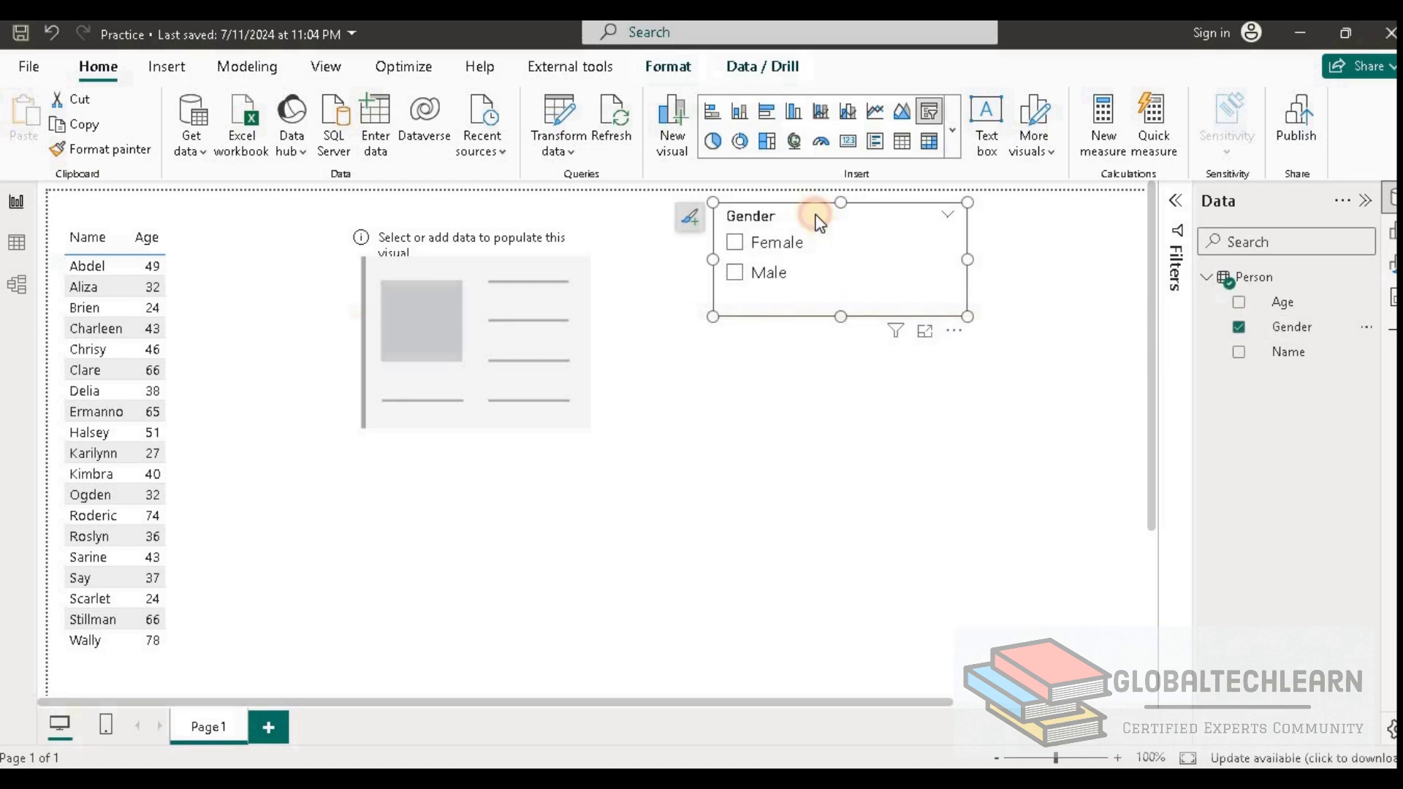
pyautogui.moveTo(795, 214); pyautogui.dragTo(936, 233)
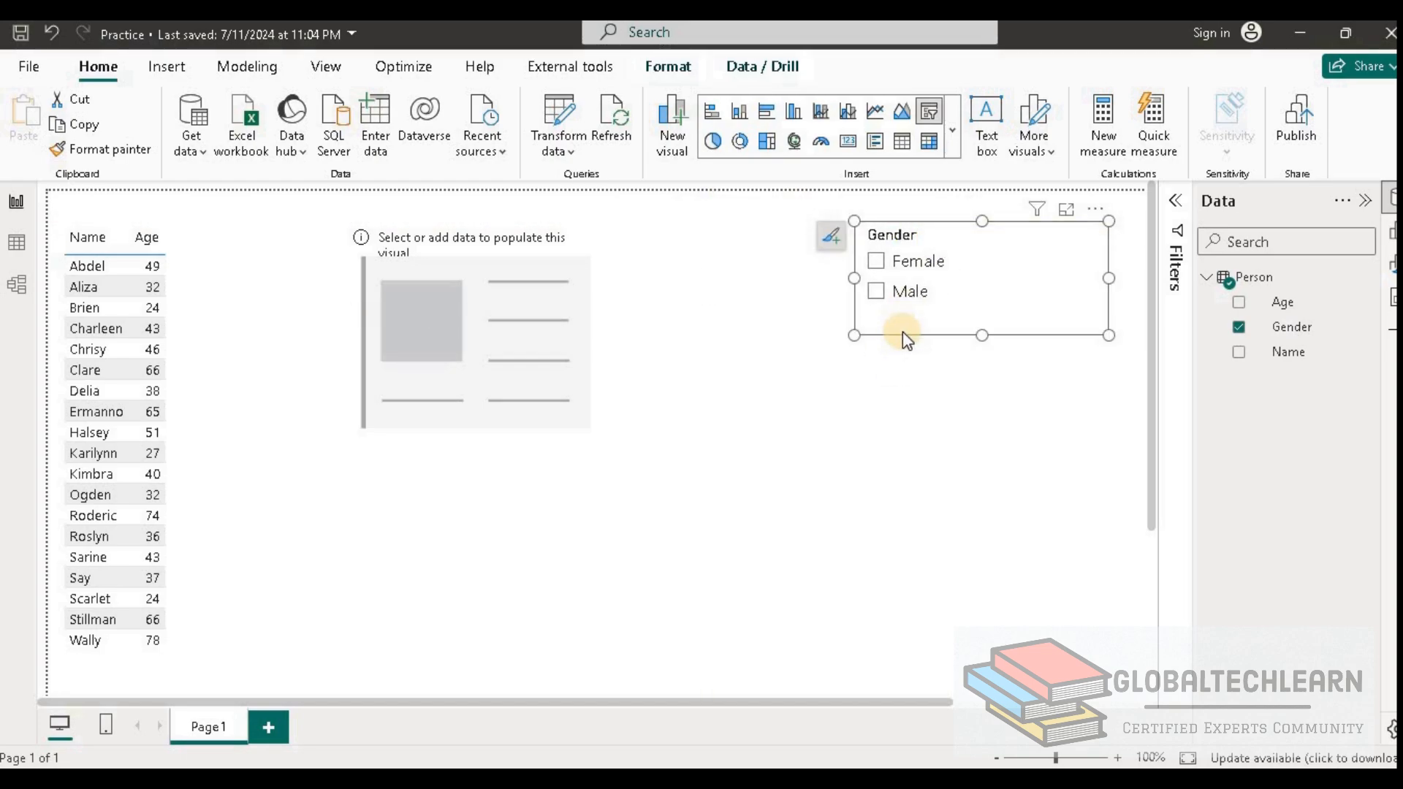
# Step: Sort the table visual by Age in ascending order
pyautogui.click(221, 242)
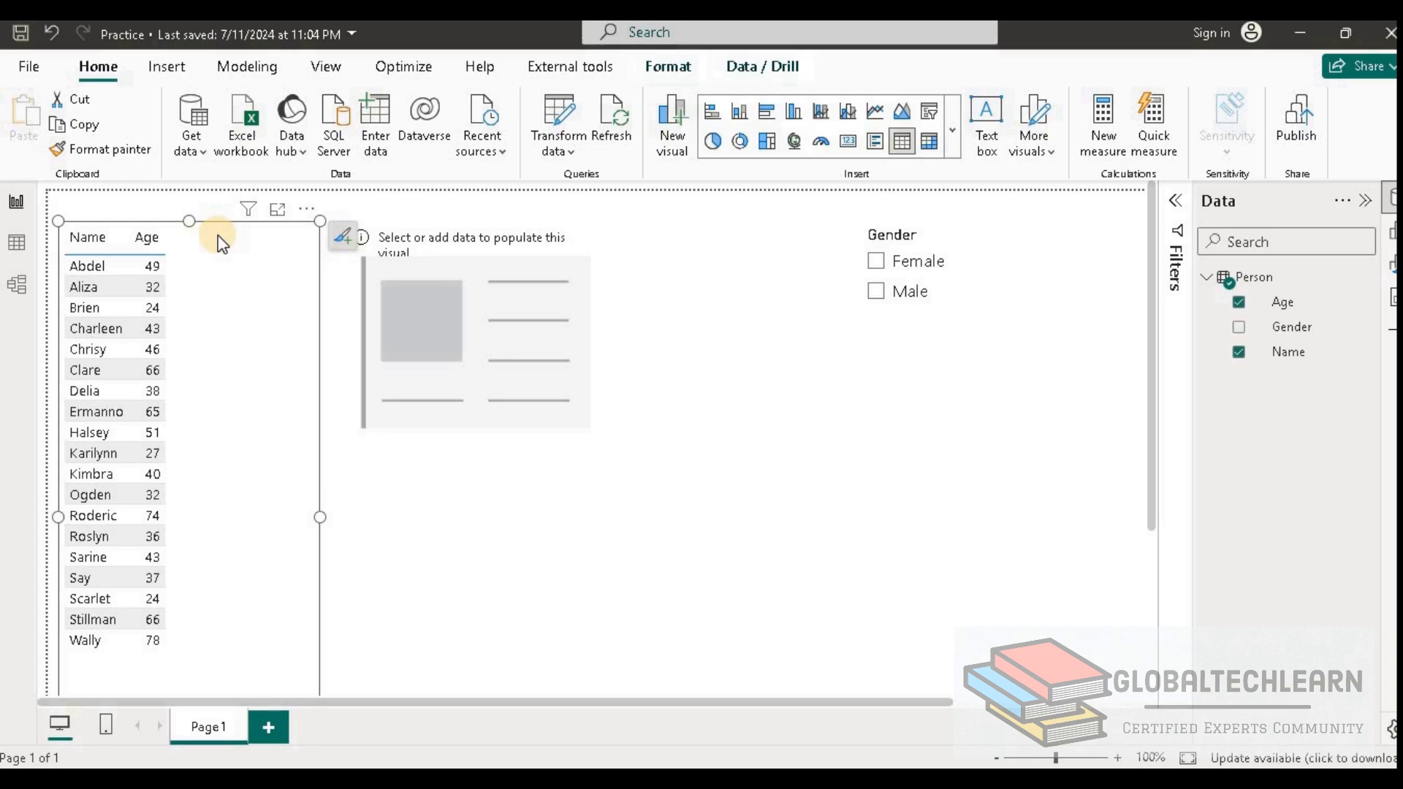
pyautogui.click(149, 242)
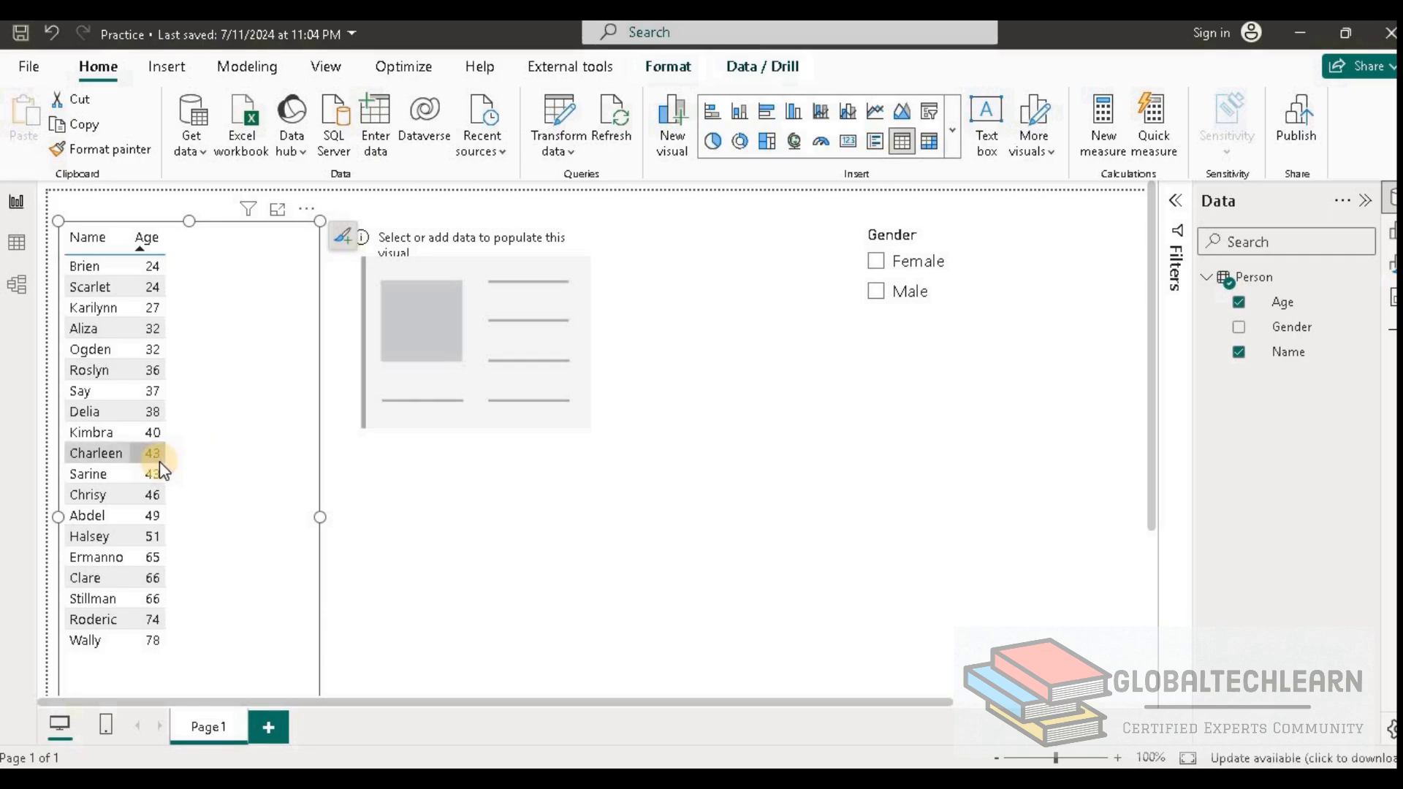
# Step: With the empty card selected, create a measure in the Person table defined as MiddleAge = Median(Person[Age])
pyautogui.click(585, 276)
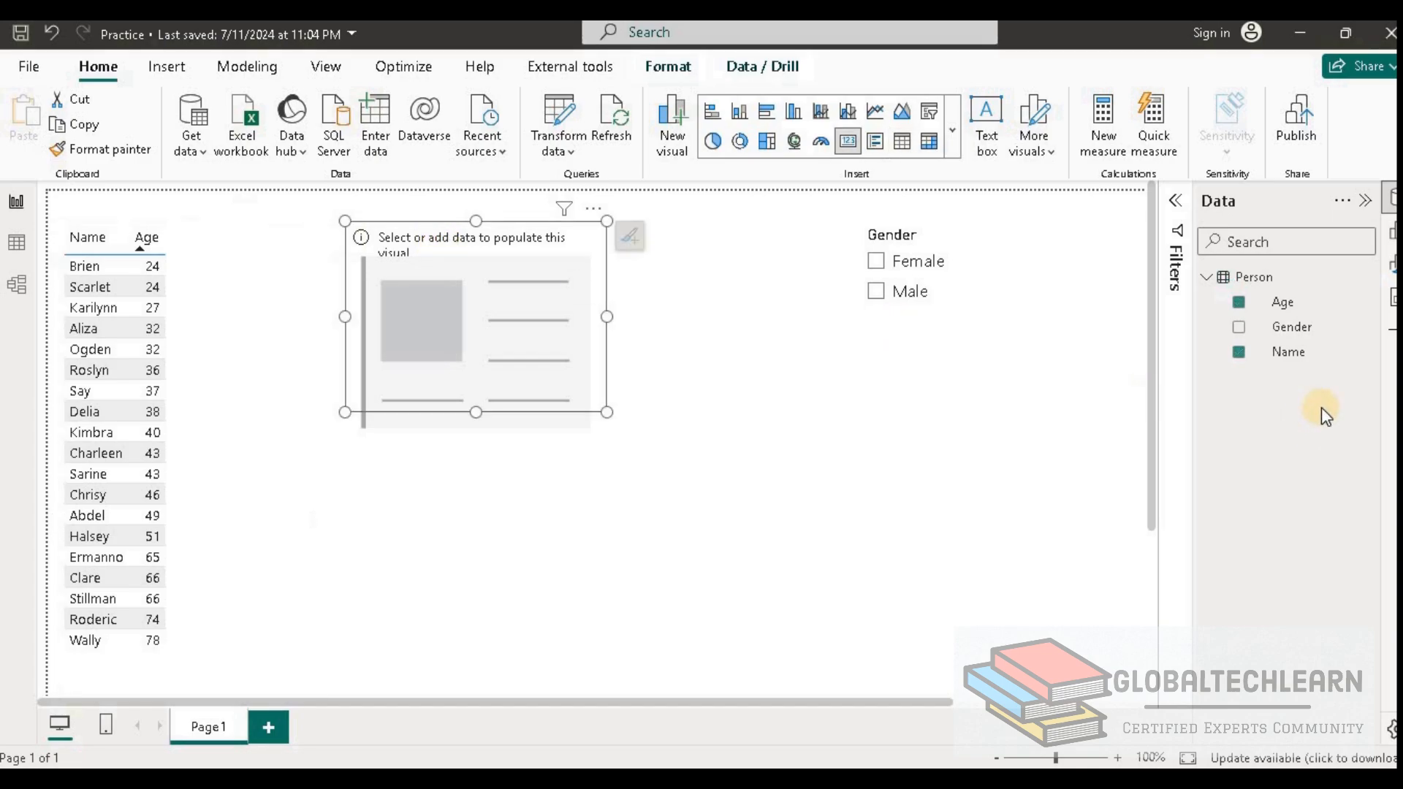
pyautogui.rightClick(1251, 277)
pyautogui.click(1159, 312)
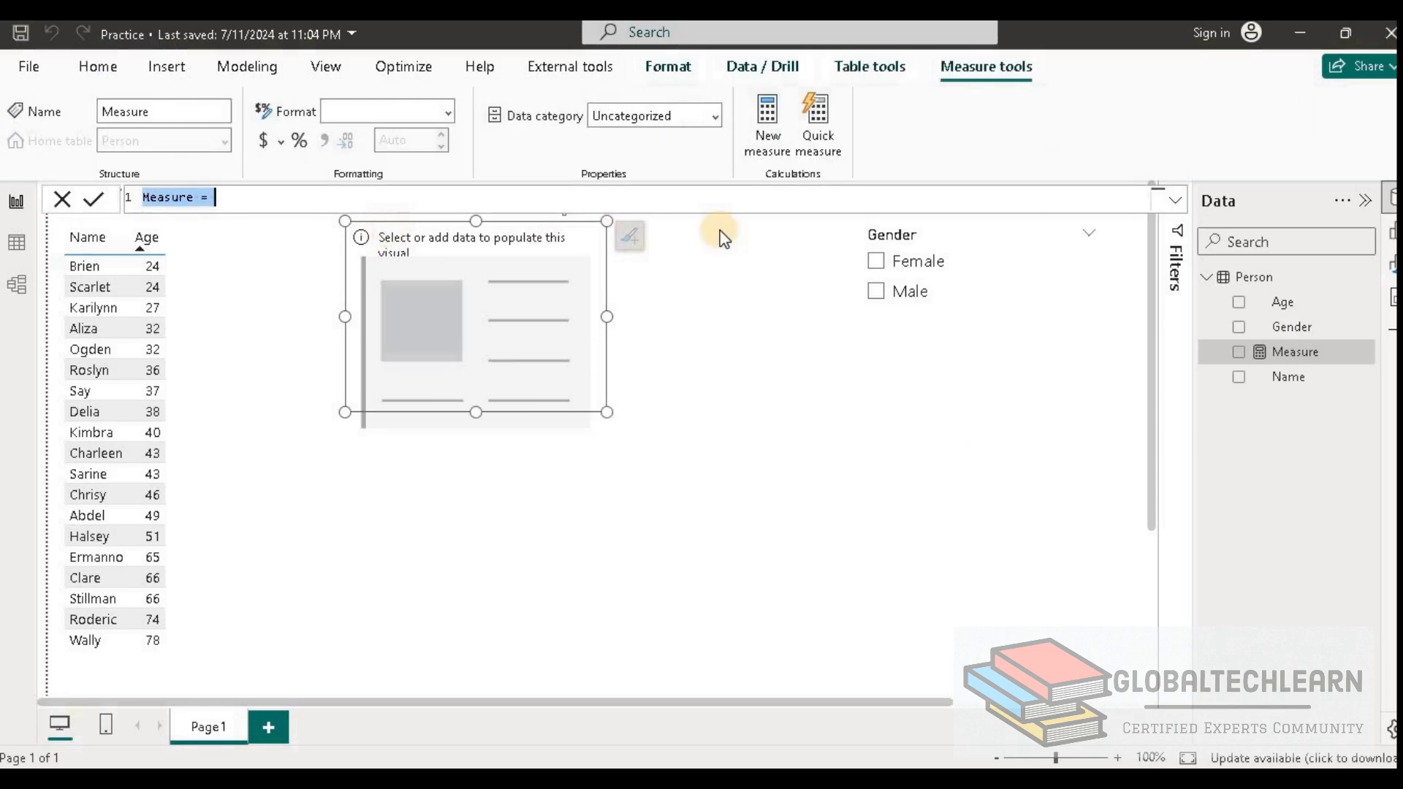
pyautogui.write('Mi')
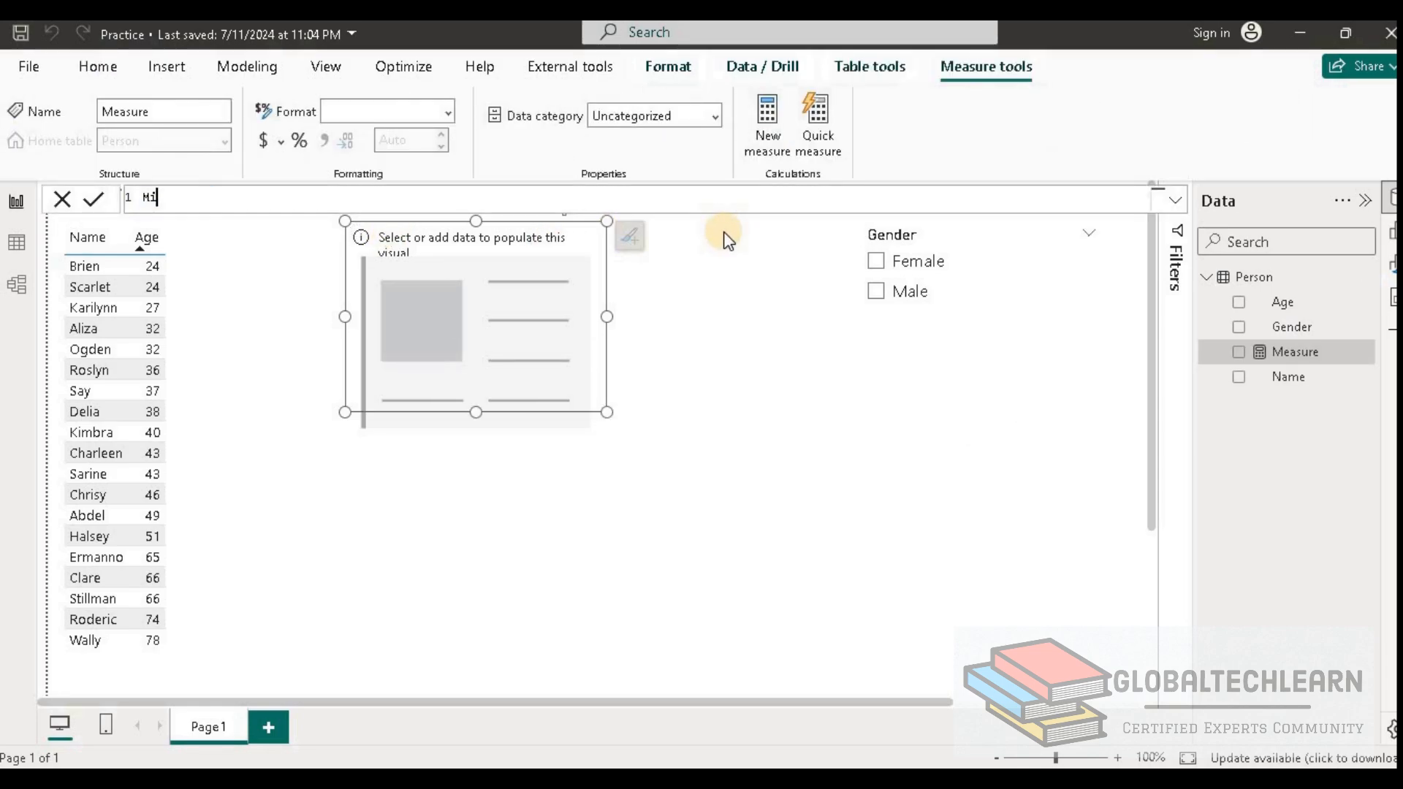
pyautogui.write('ddleAge')
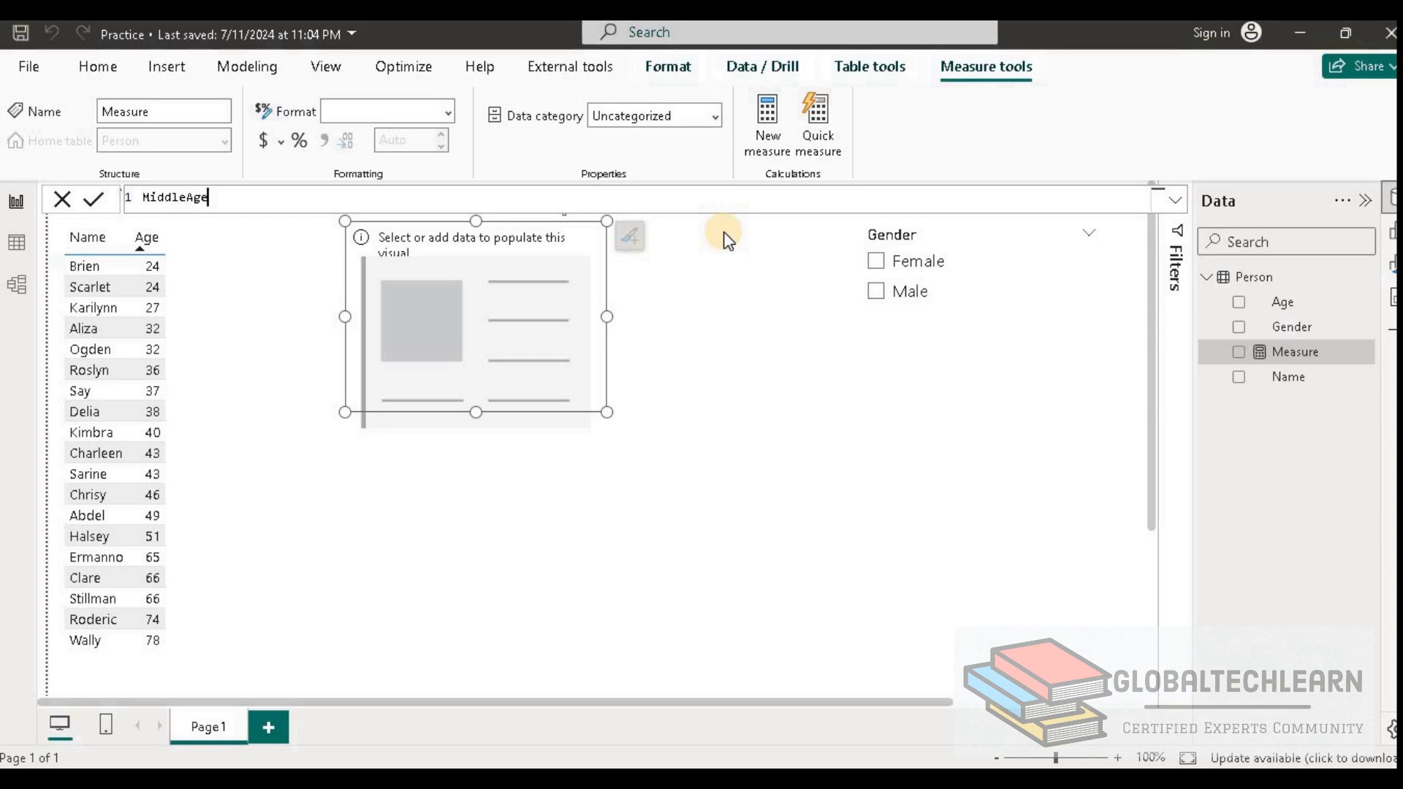
pyautogui.write(' = Median')
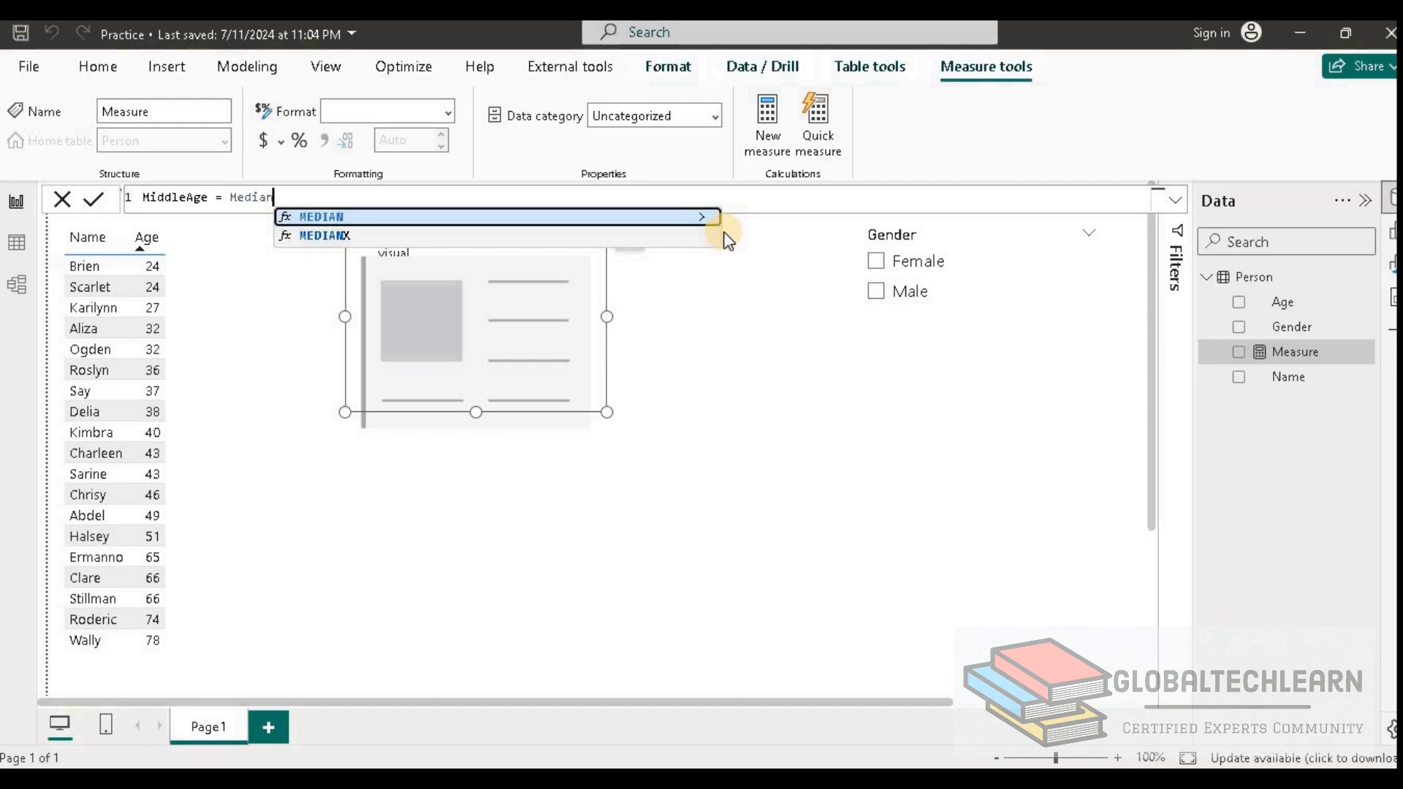
pyautogui.write('(')
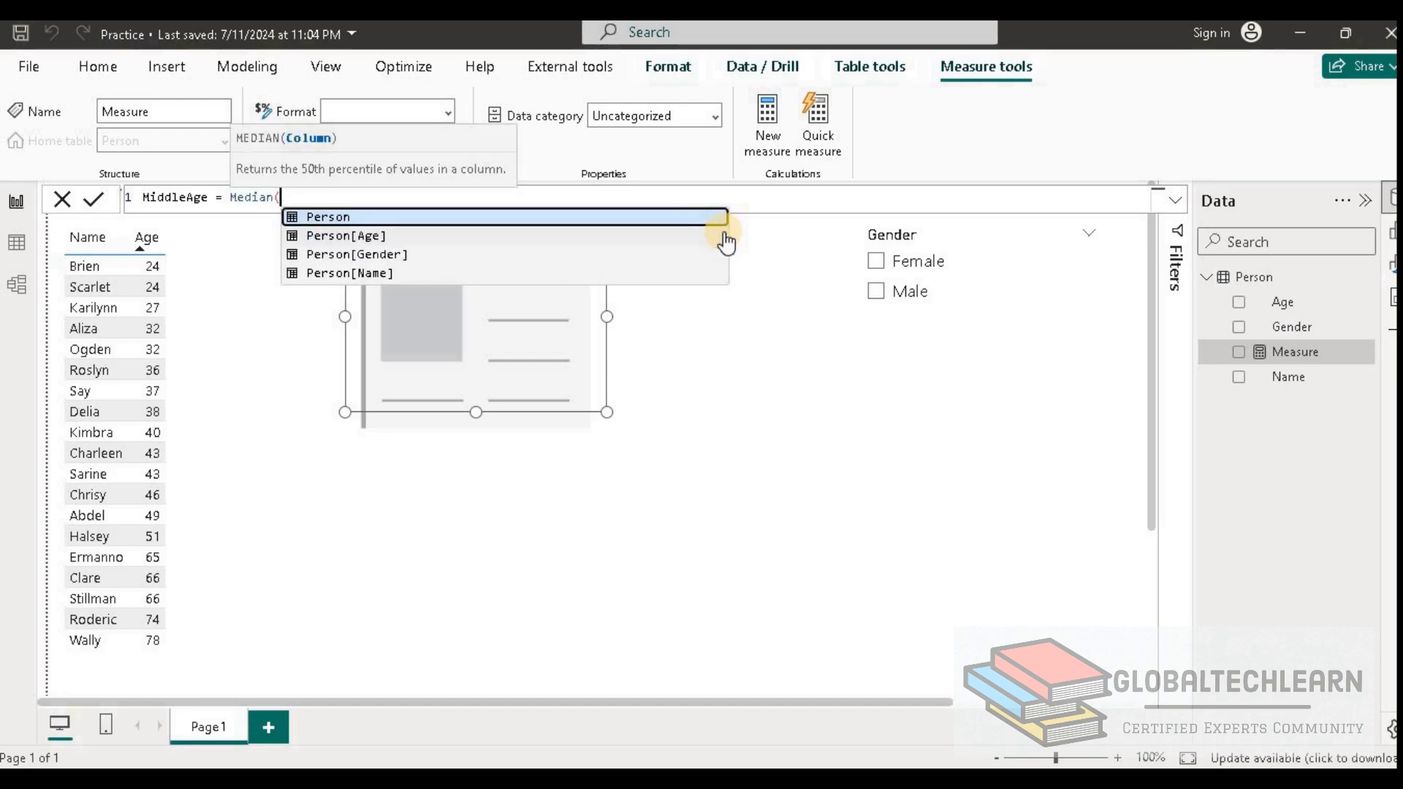
pyautogui.write('Person[Age]')
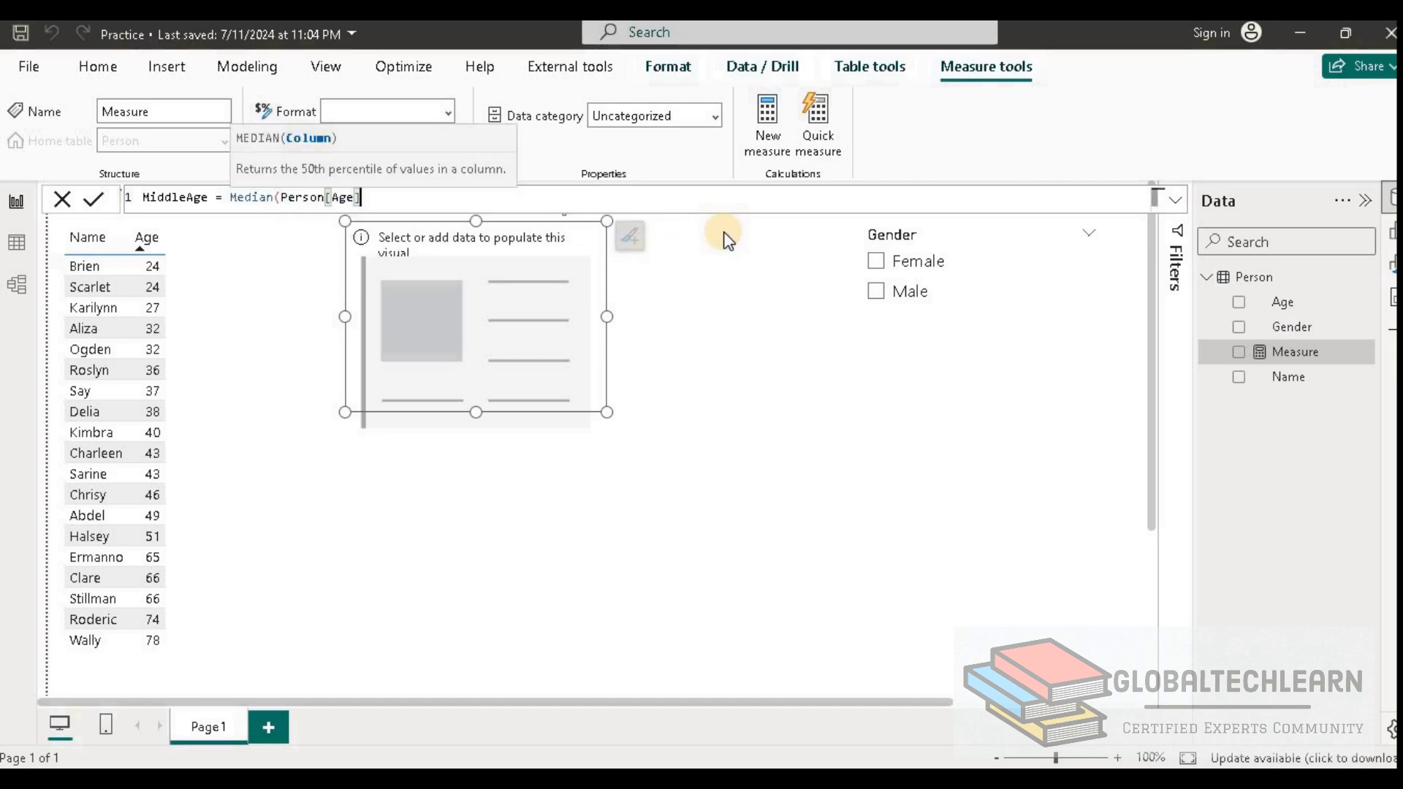
pyautogui.write(')')
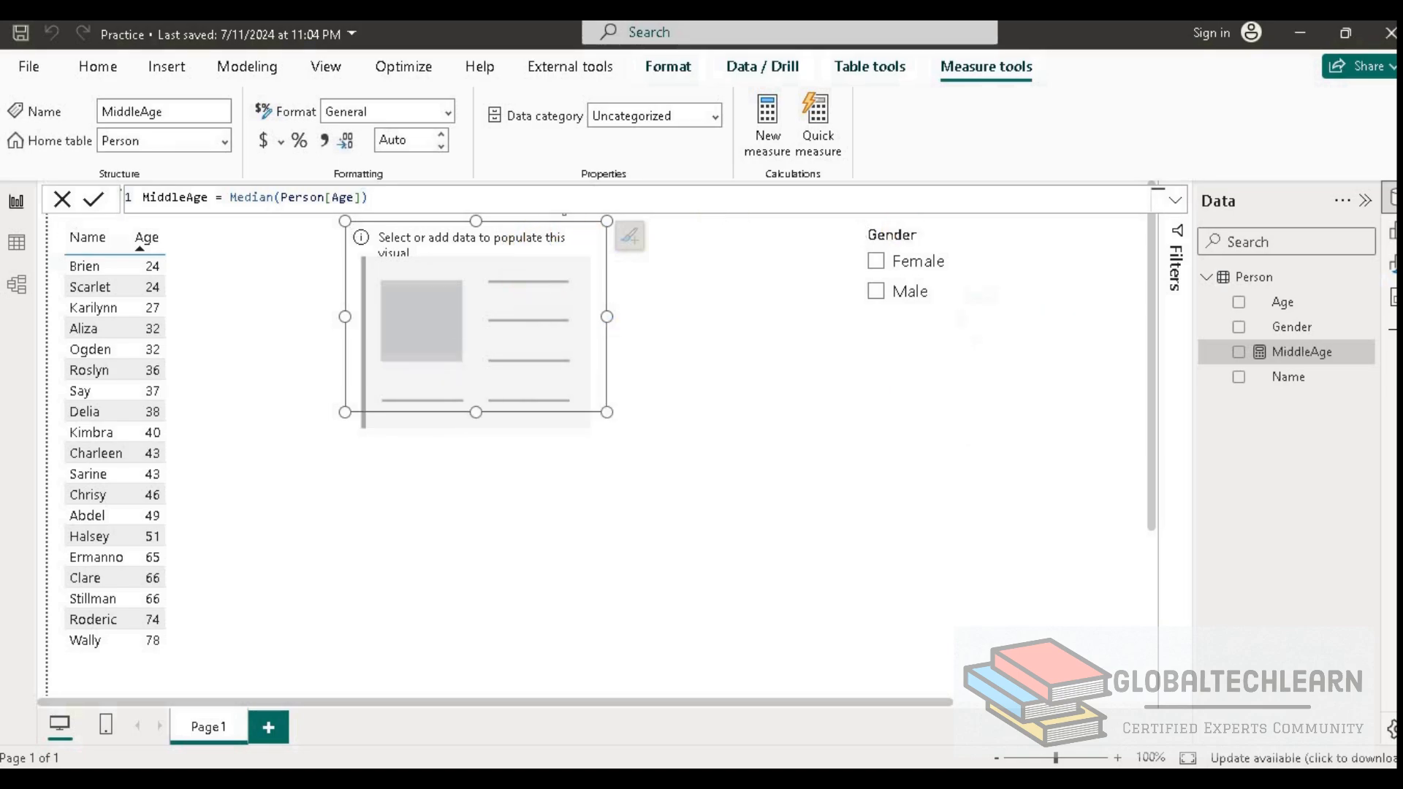
# Step: Populate the empty card visual with the MiddleAge measure
pyautogui.click(1239, 353)
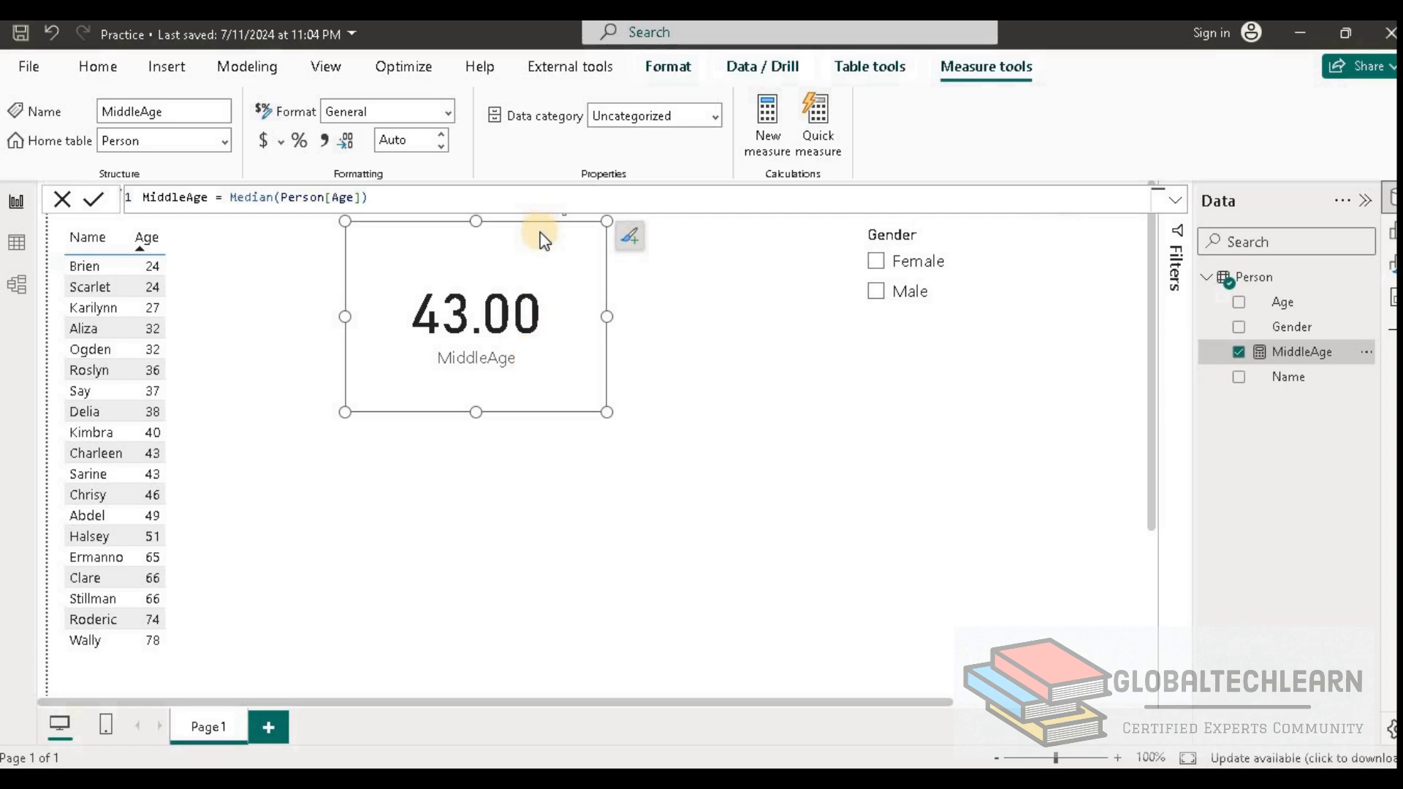
# Step: Filter the page to Female with the Gender slicer and compare the table's ages with the MiddleAge card
pyautogui.click(925, 243)
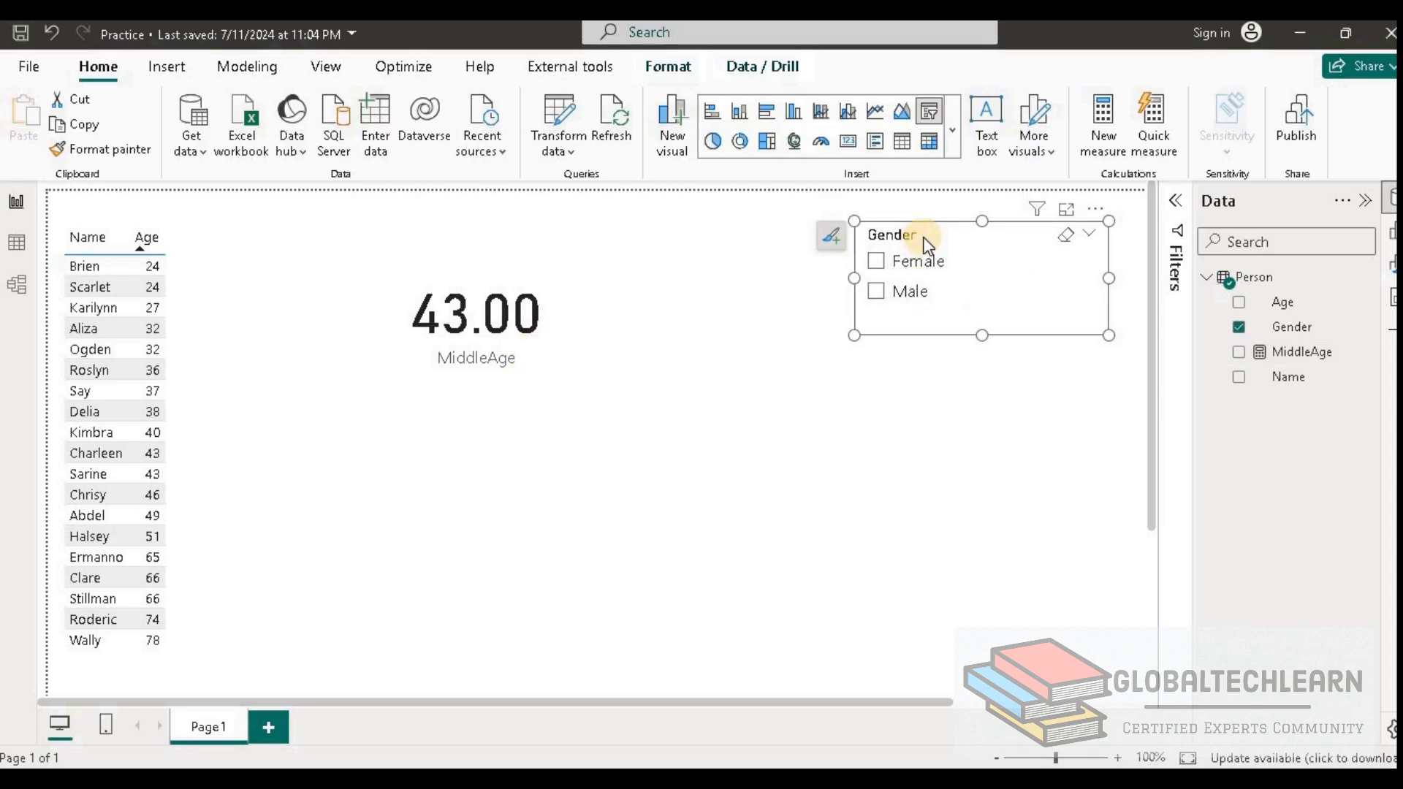
pyautogui.click(876, 263)
pyautogui.click(278, 344)
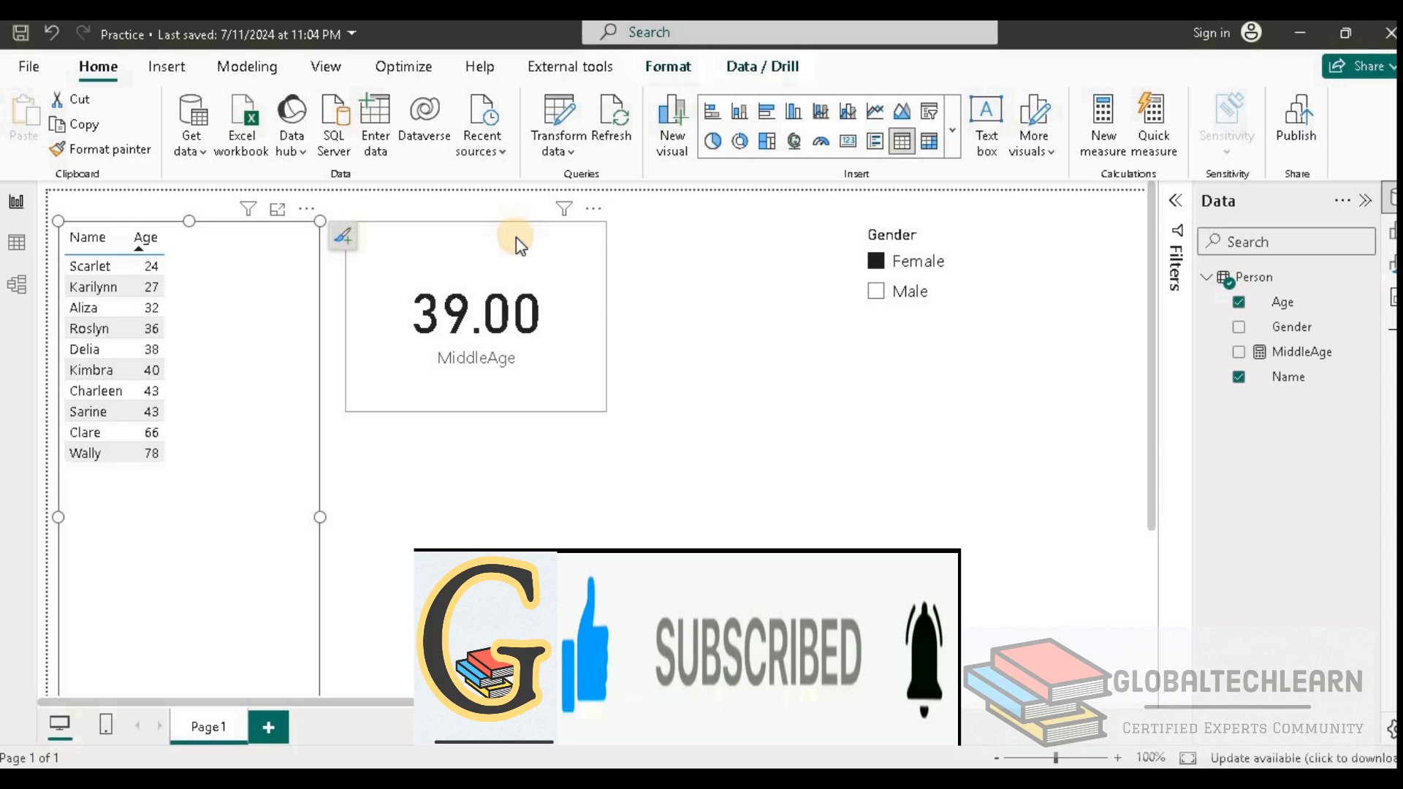
pyautogui.click(470, 316)
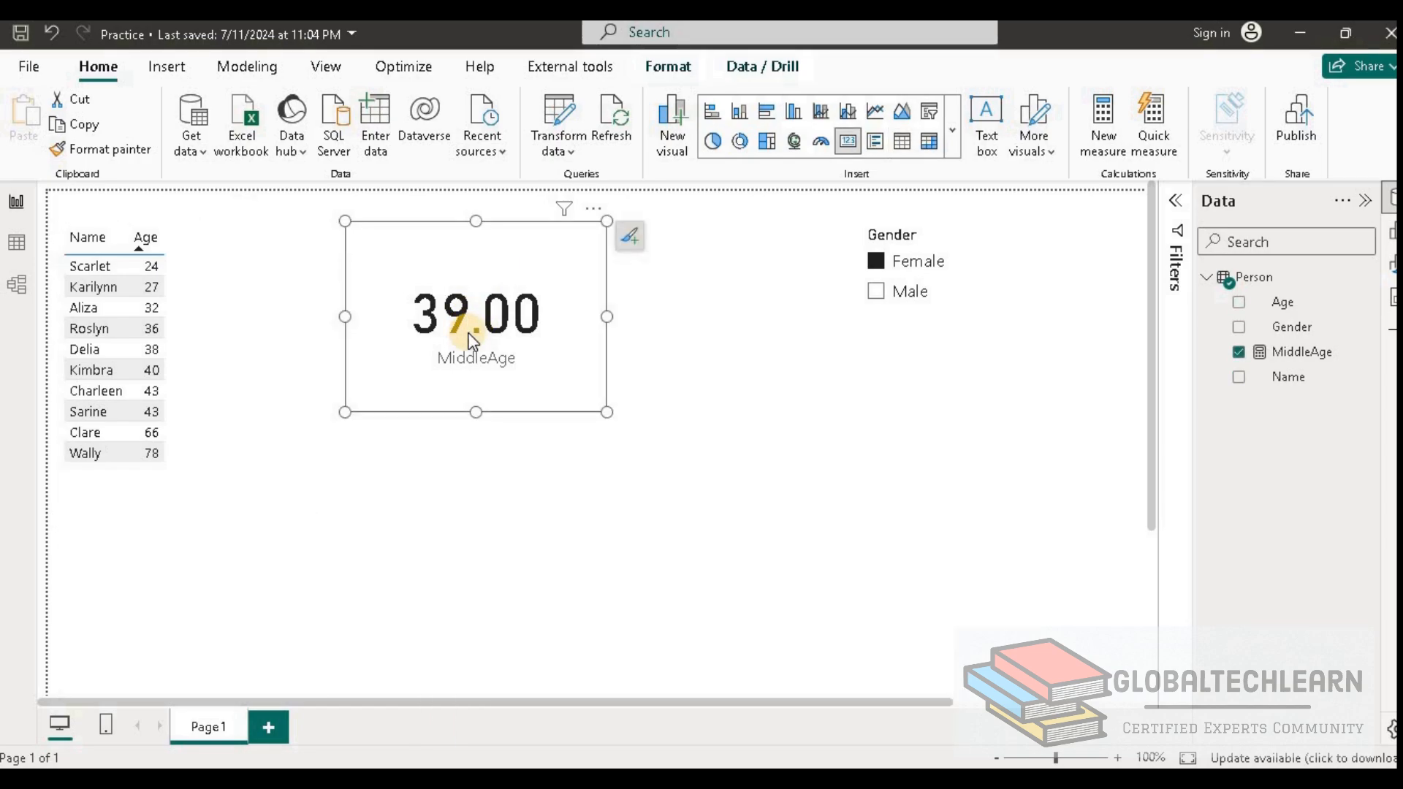
# Step: Switch the Gender slicer to Male, check the MiddleAge card and display the measure's formula
pyautogui.click(876, 292)
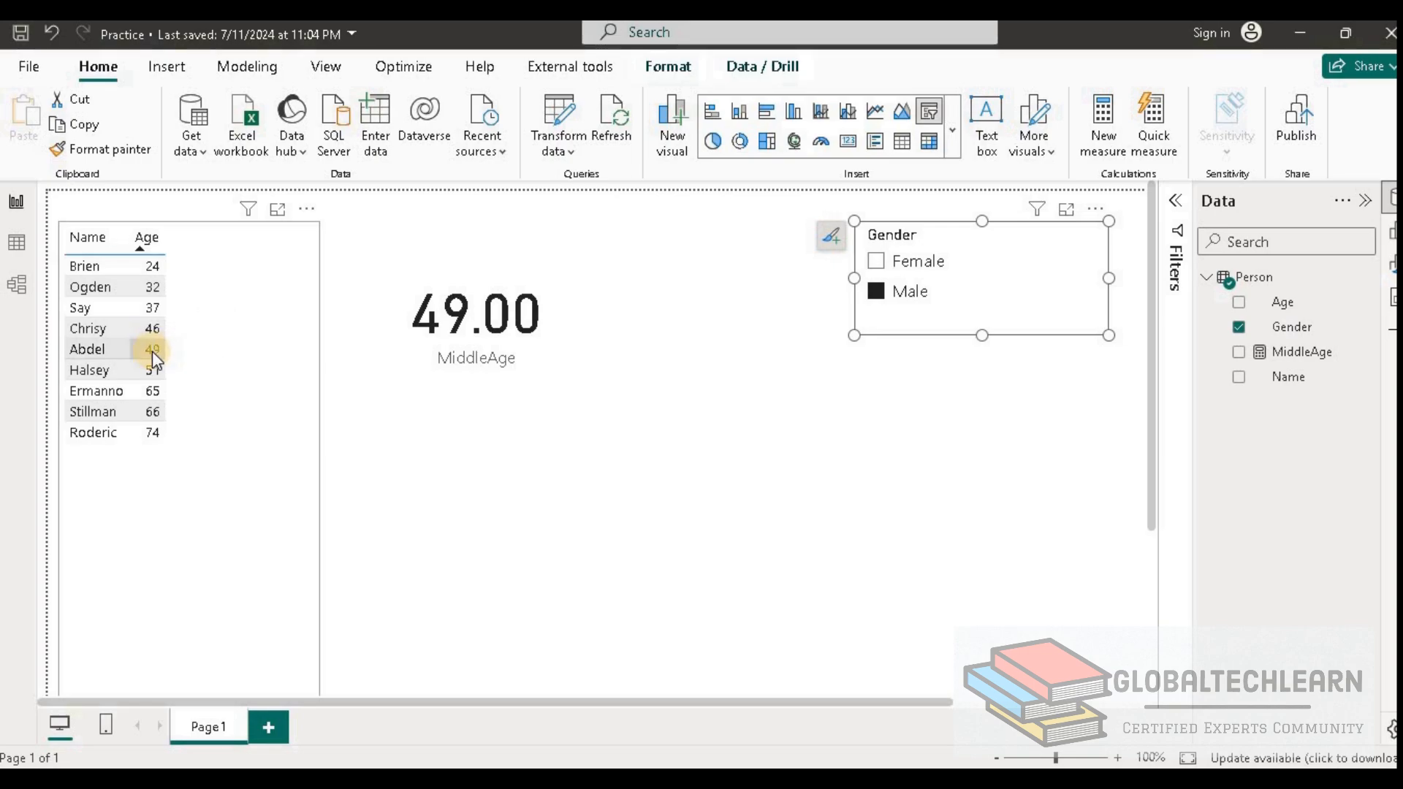
pyautogui.click(511, 260)
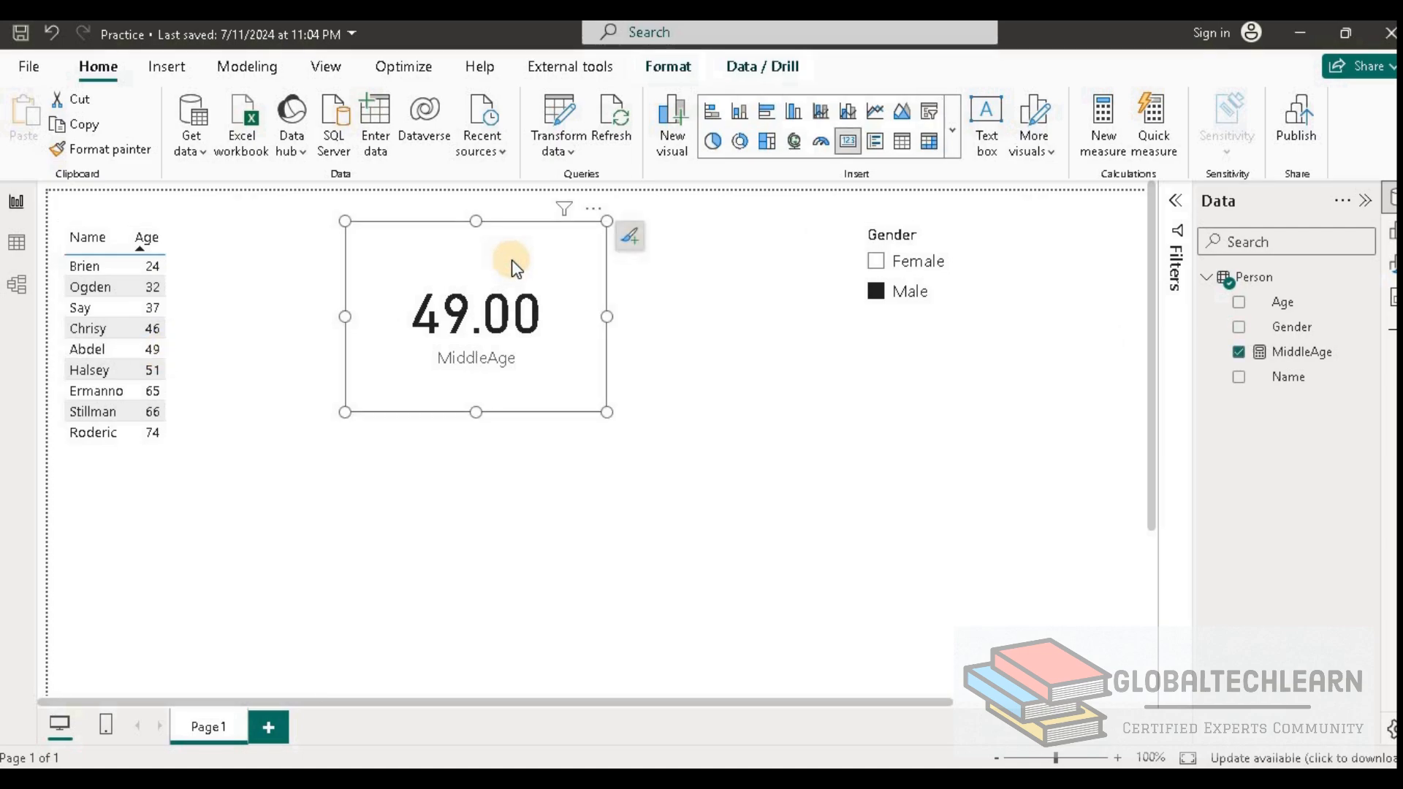
pyautogui.click(1304, 353)
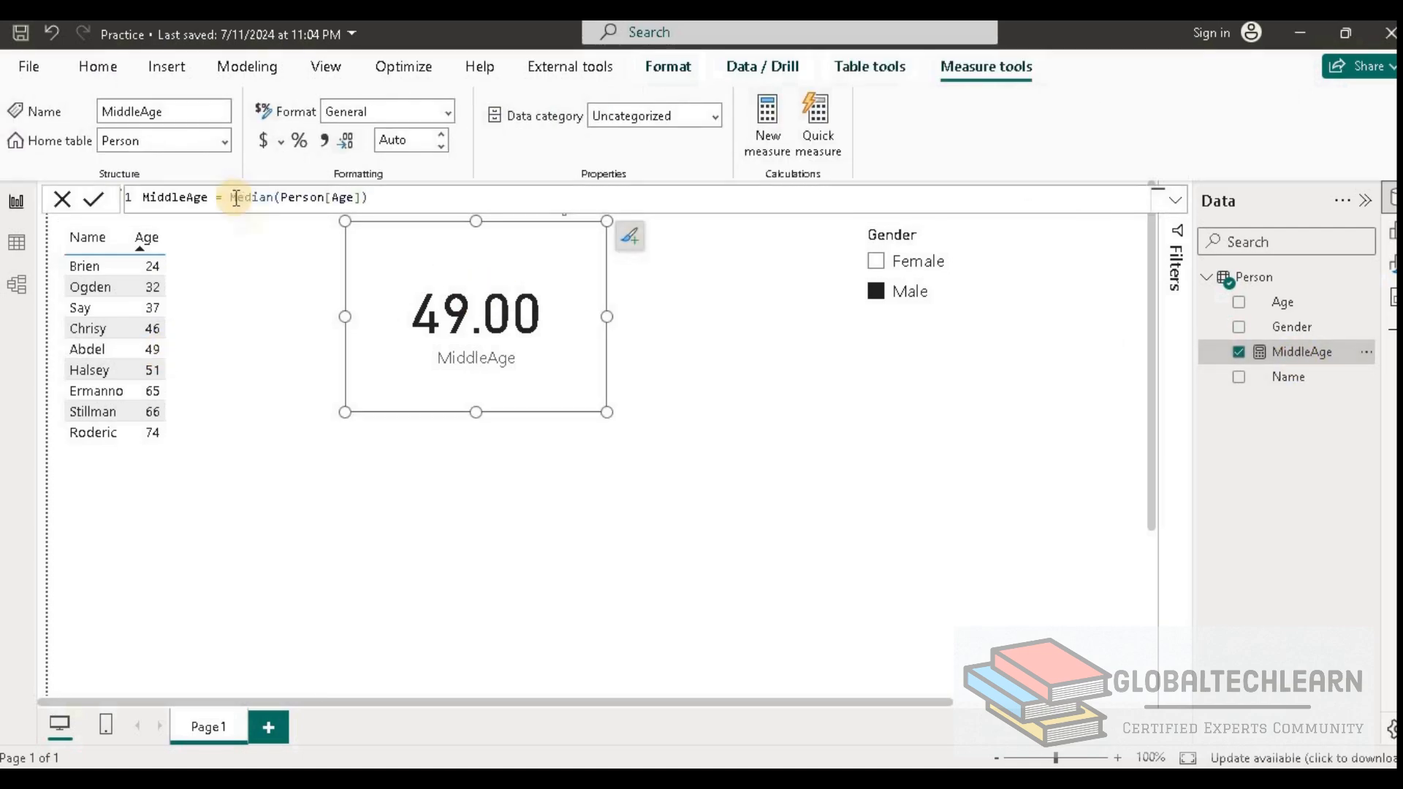